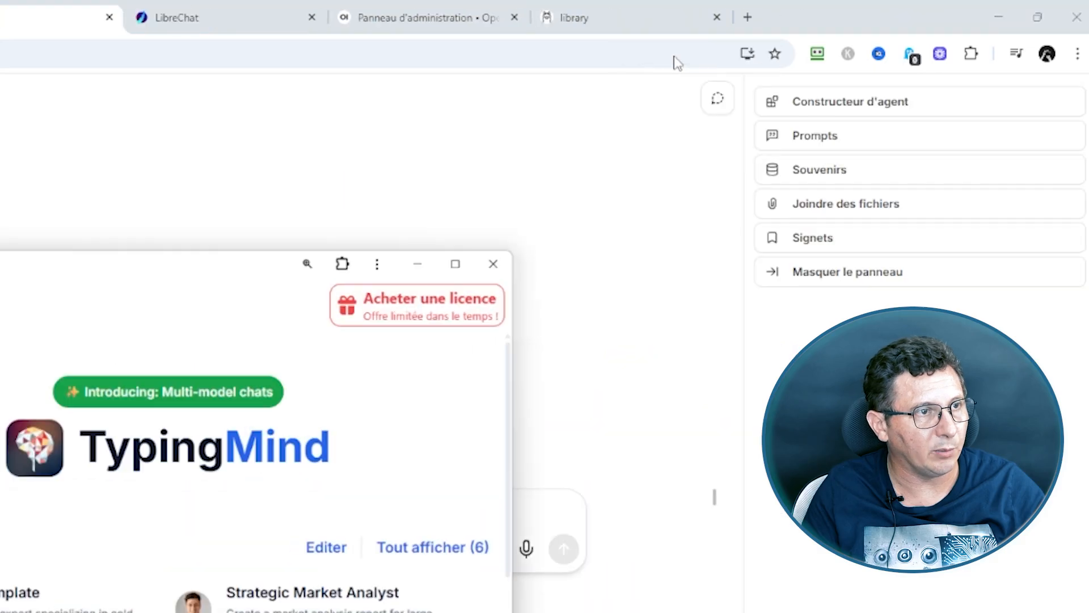
Reposition the TypingMind window and collapse the MSIA project folder to look through the conversation list.
left_click_drag(275, 261, 523, 164)
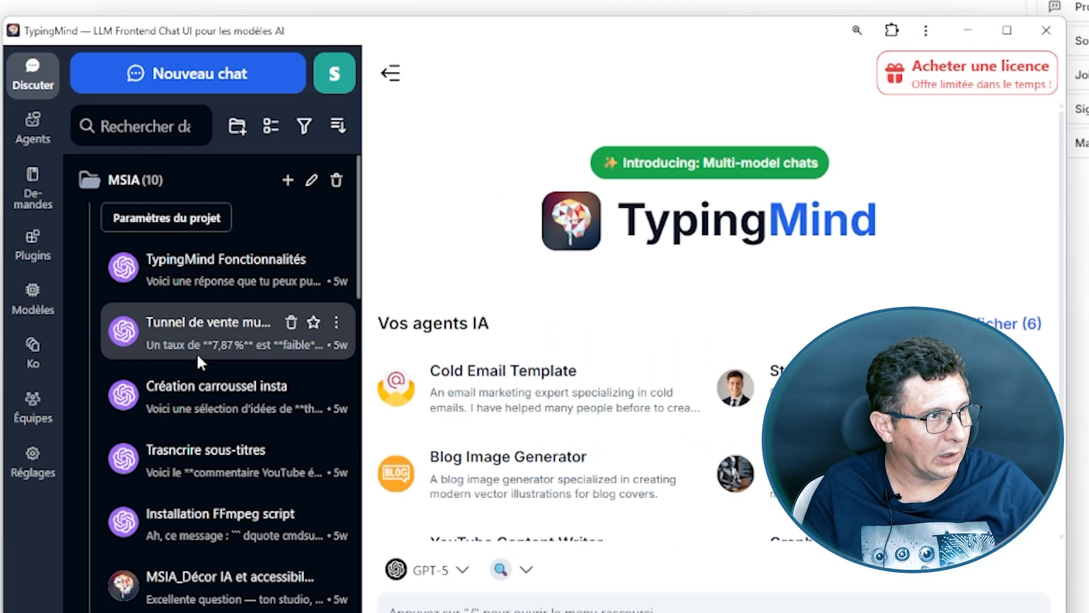
left_click(104, 180)
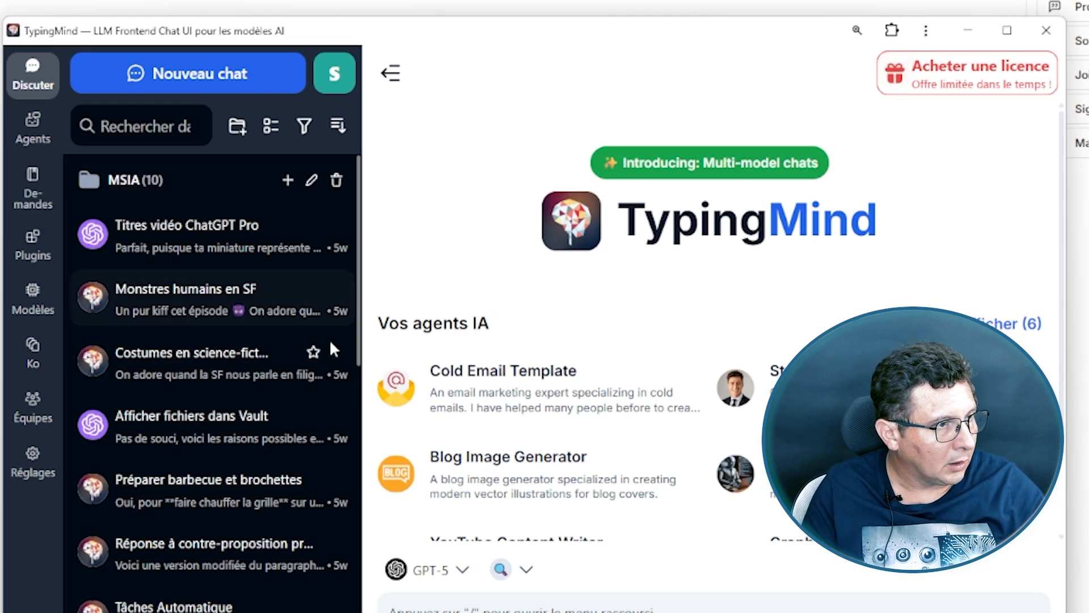
scroll(264, 252, "down", 10)
scroll(263, 250, "down", 5)
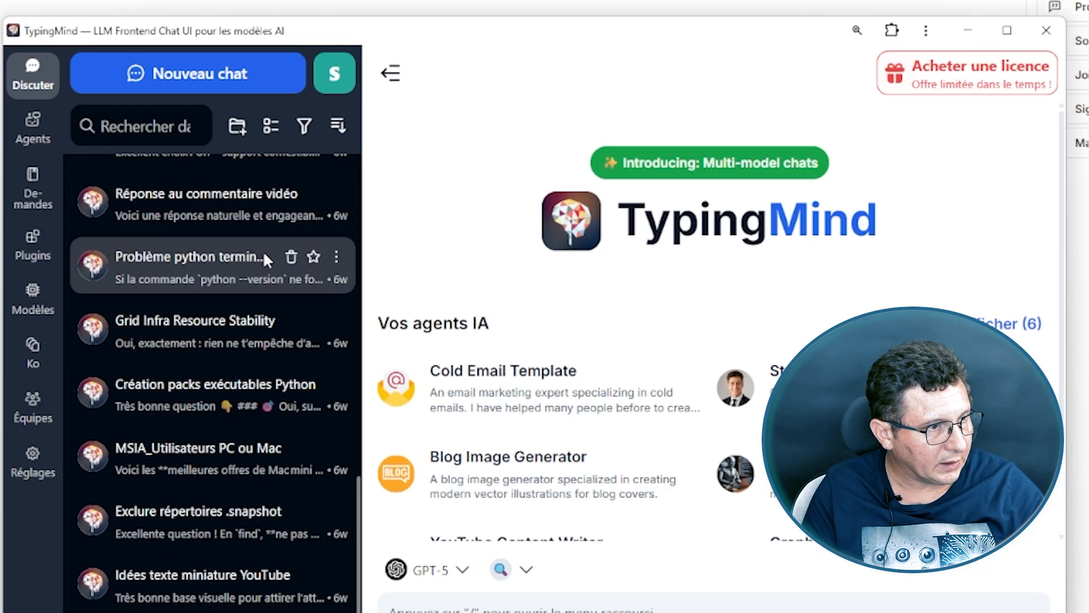
scroll(199, 456, "down", 8)
scroll(176, 511, "up", 9)
scroll(172, 532, "down", 2)
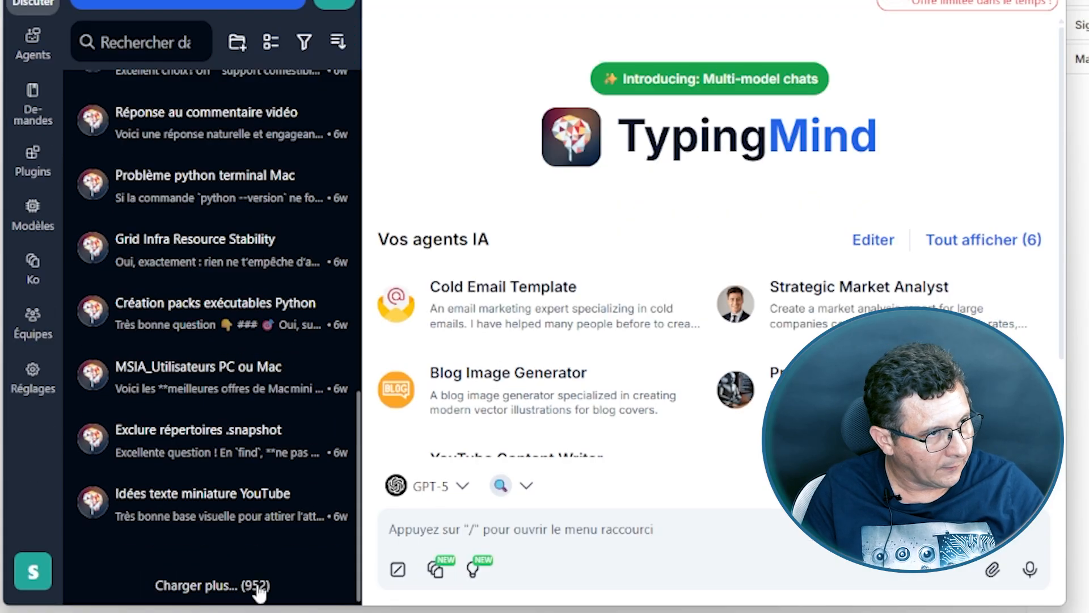
scroll(239, 537, "up", 6)
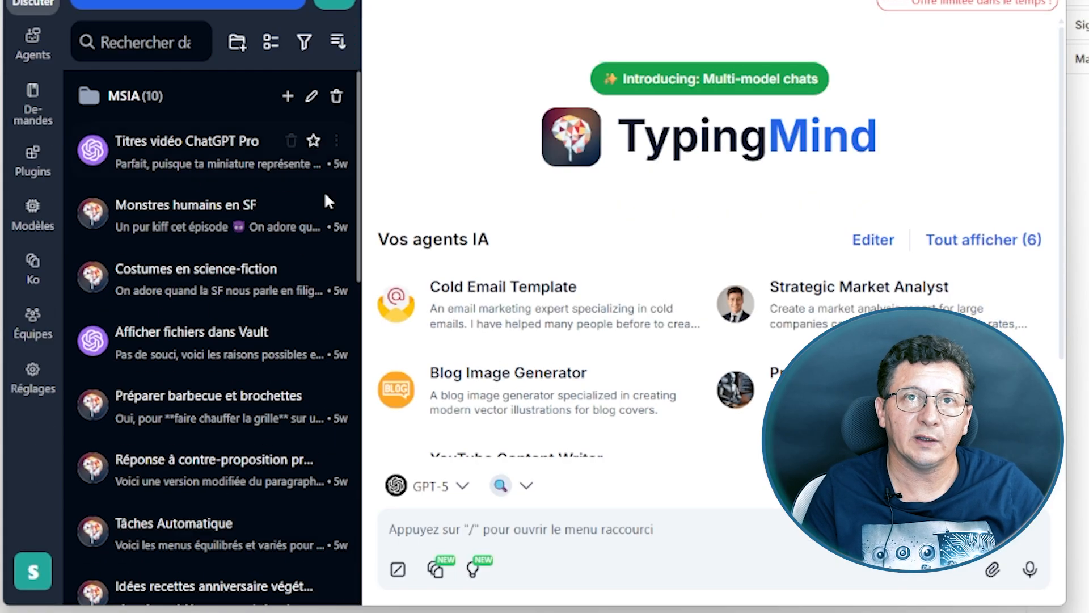
mouse_move(326, 195)
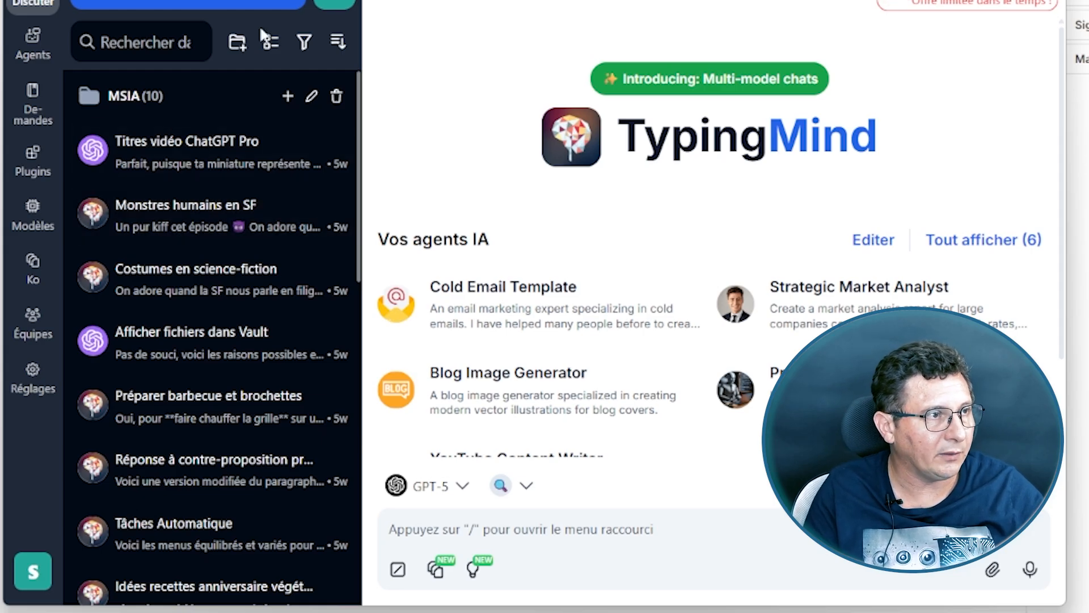
Load further batches of older conversations at the end of the chat history and look through them.
scroll(213, 227, "down", 10)
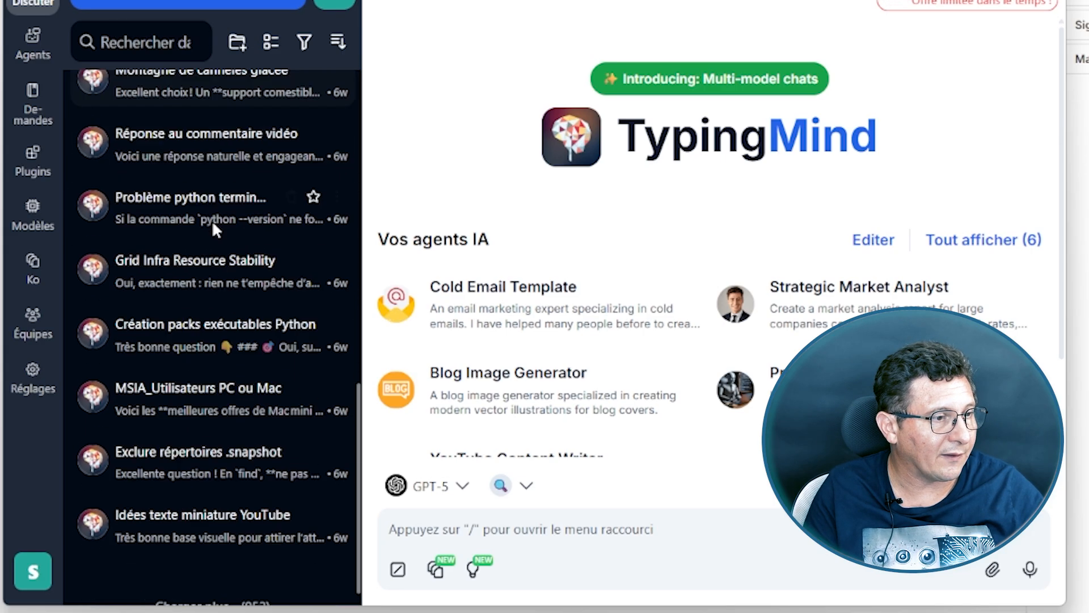
left_click(234, 582)
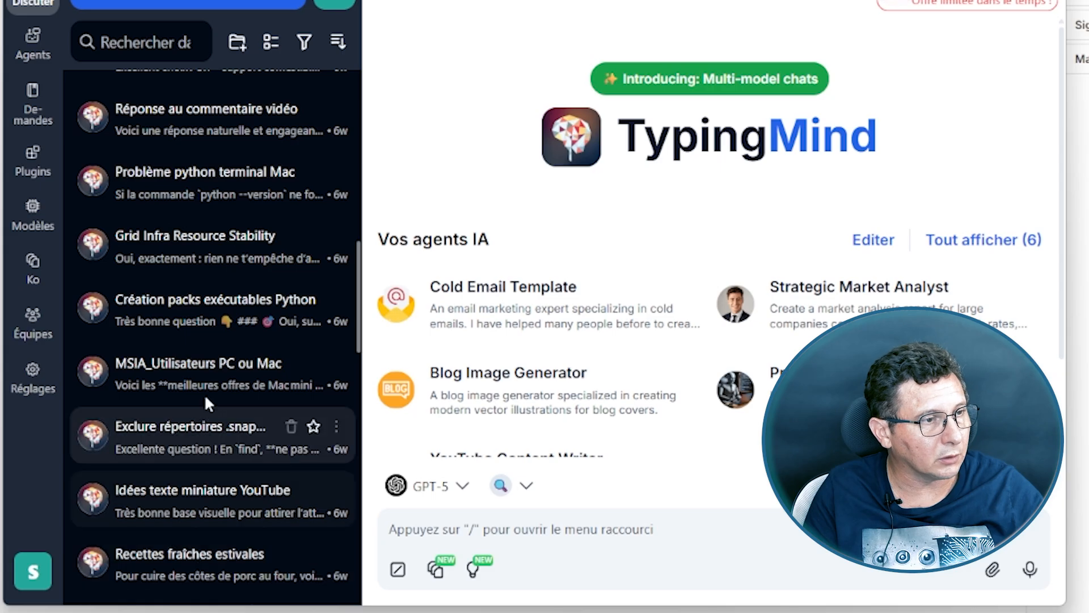
scroll(201, 374, "down", 5)
scroll(196, 340, "down", 5)
left_click(165, 584)
scroll(230, 315, "down", 5)
left_click(165, 579)
scroll(199, 550, "up", 20)
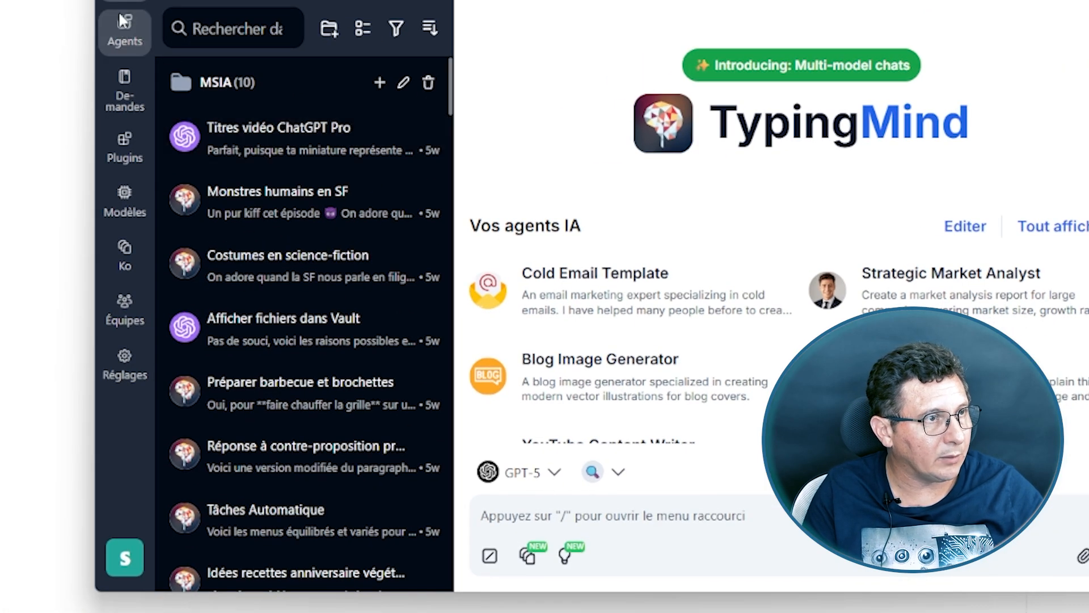
Create a new project folder named Demo in the chat list.
left_click(329, 28)
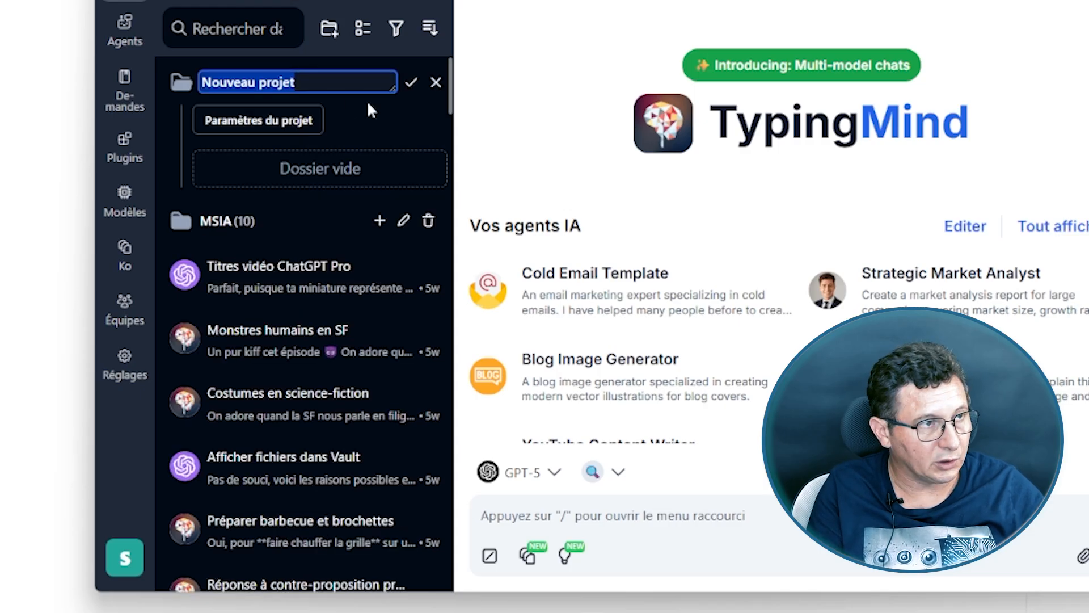
type("Demo")
key("Return")
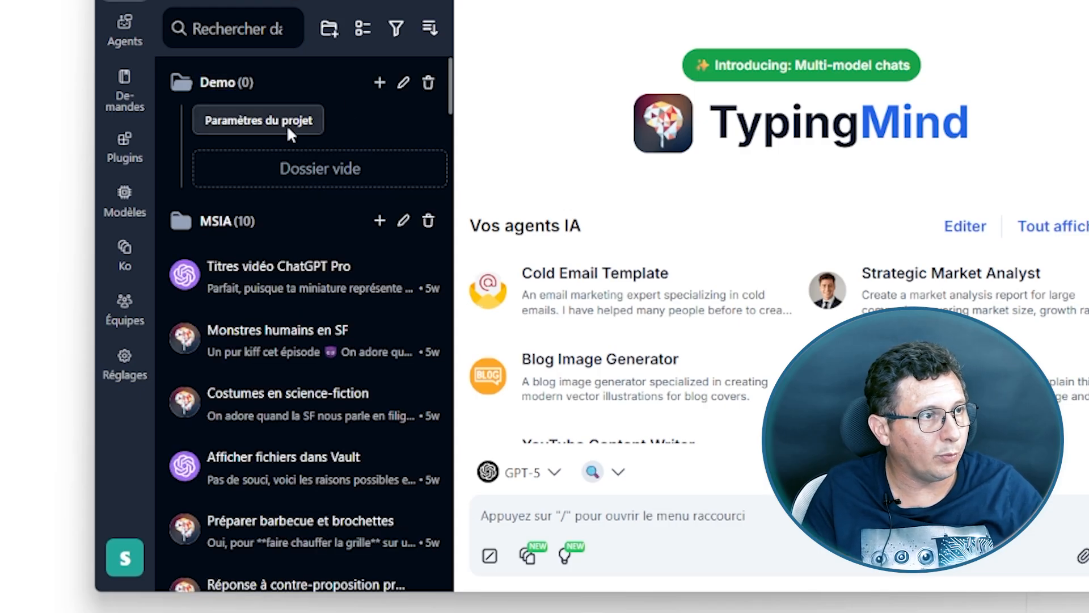
From the Demo project's settings, open the licence upgrade offer and examine the features of the Standard, Extended and Premium plans.
left_click(245, 115)
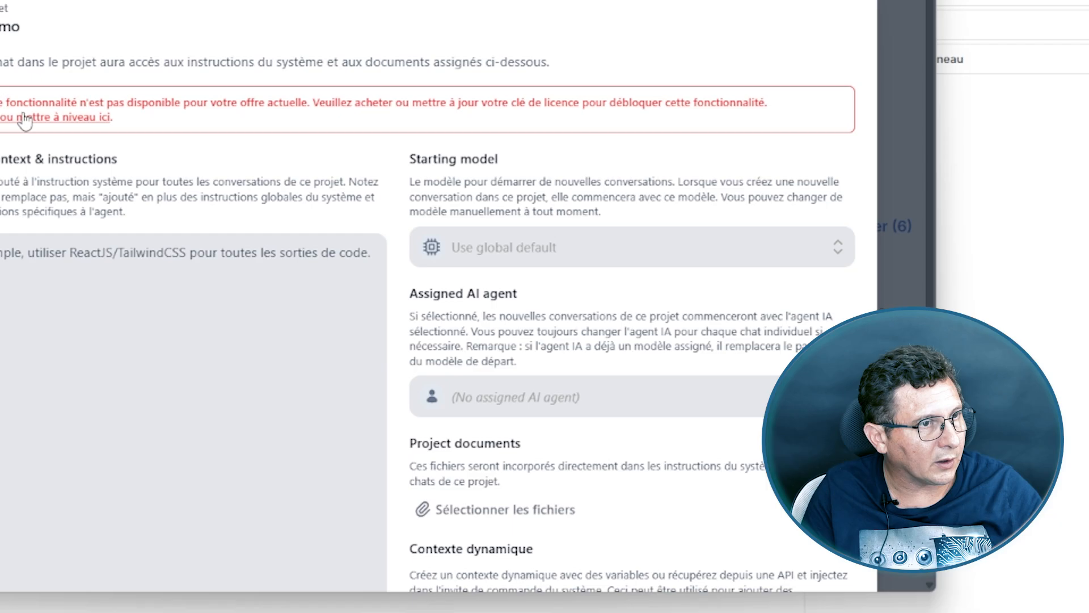
left_click(249, 117)
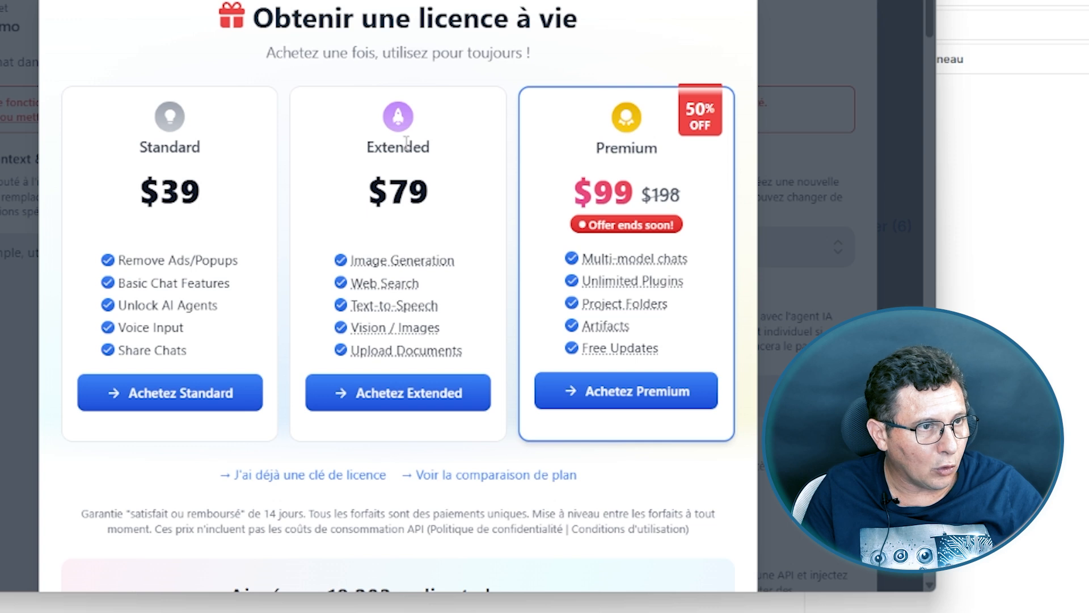
mouse_move(414, 315)
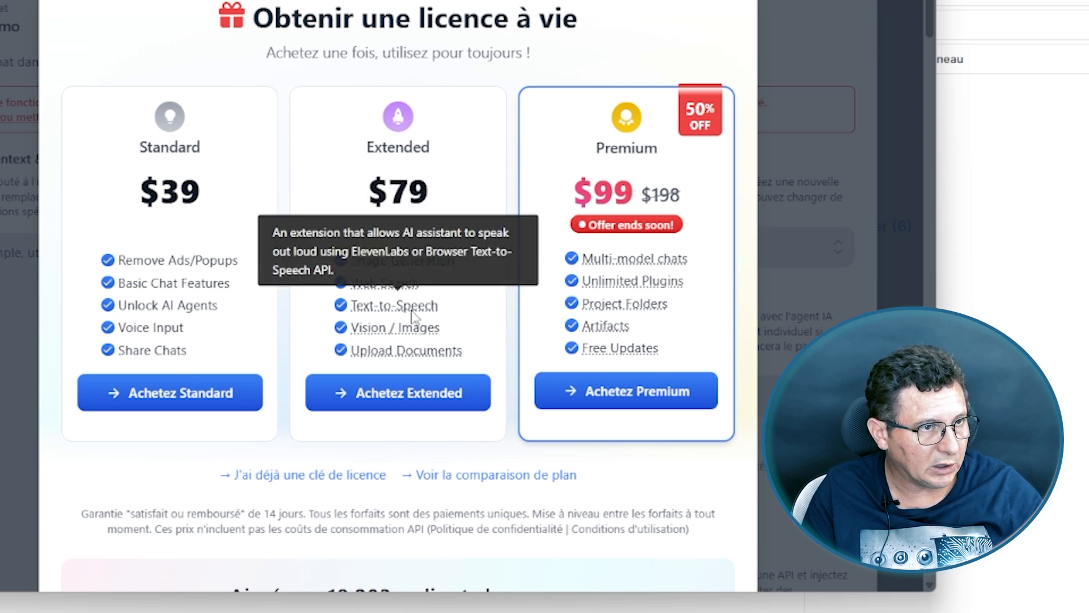
mouse_move(364, 352)
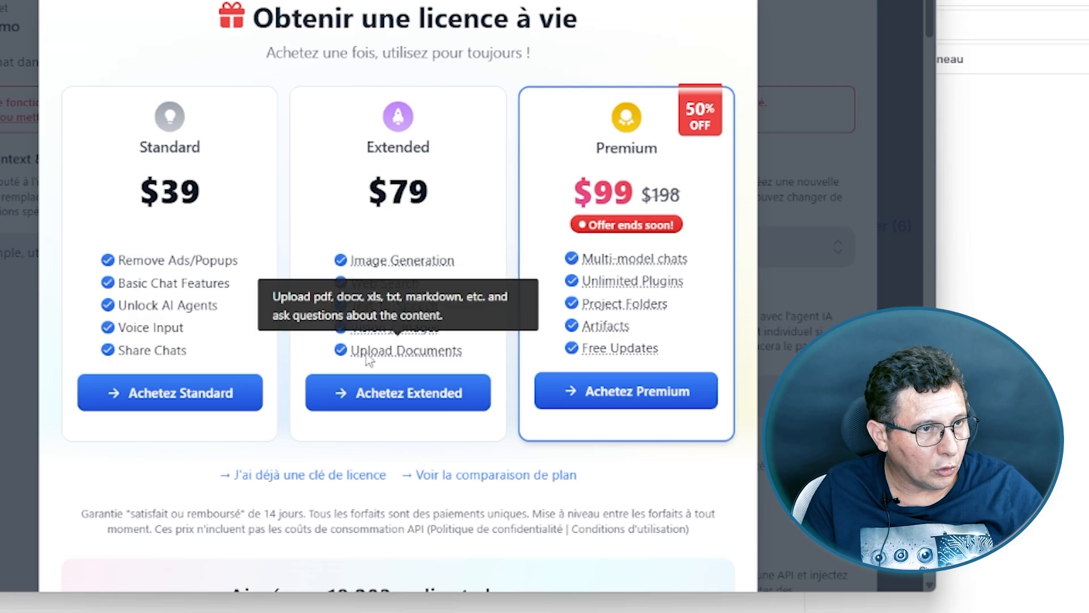
mouse_move(400, 262)
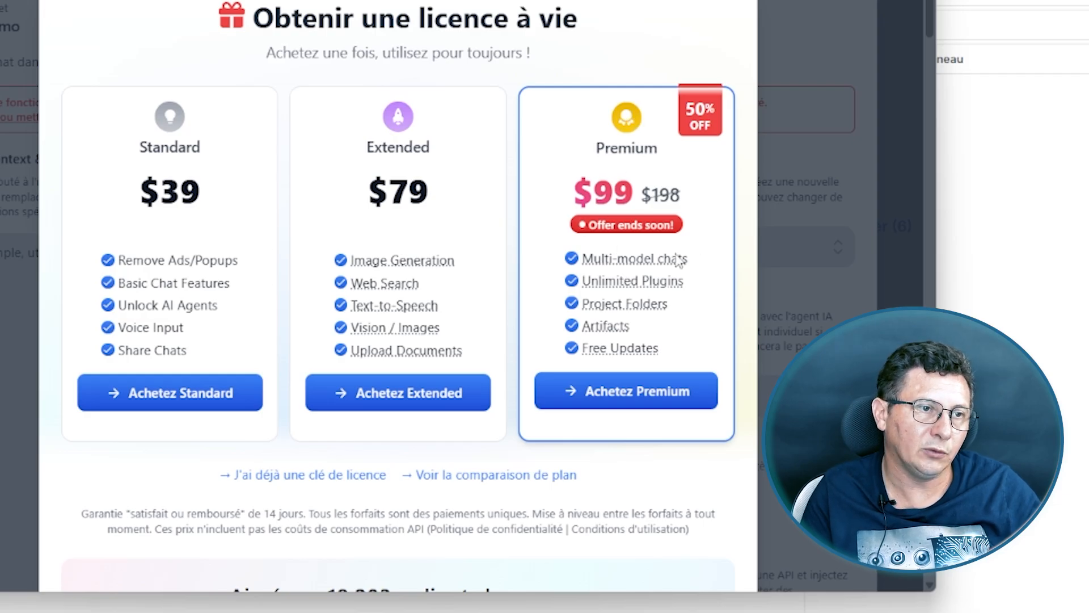
mouse_move(610, 294)
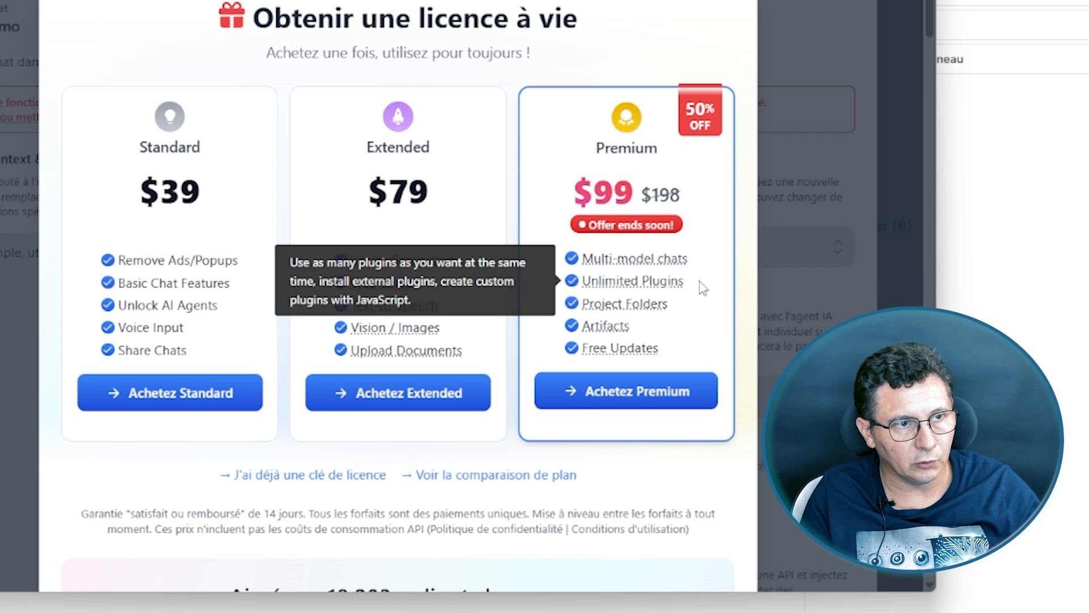
mouse_move(614, 314)
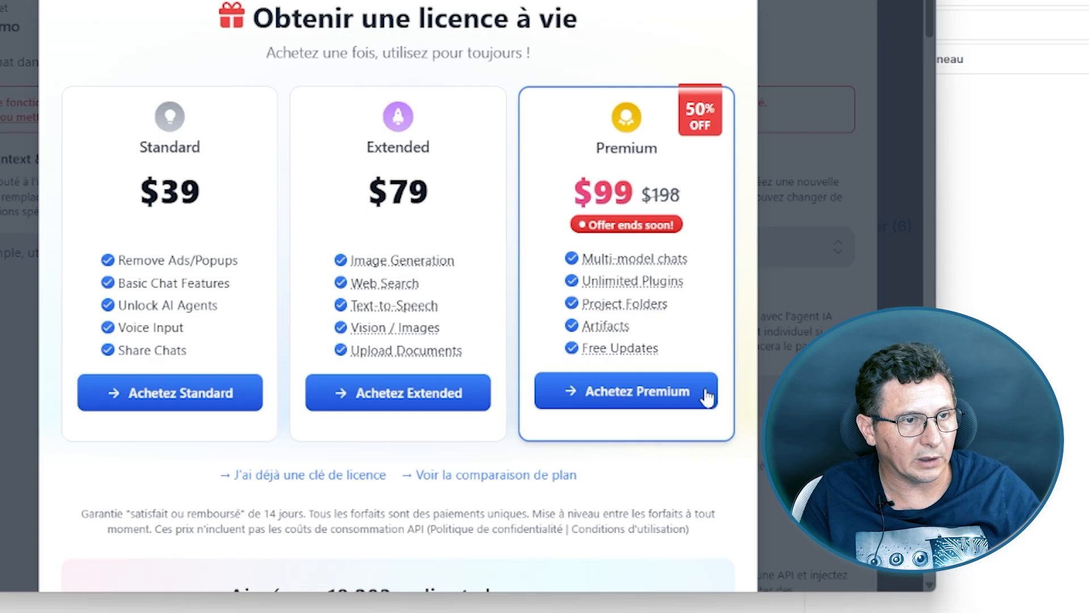
mouse_move(609, 335)
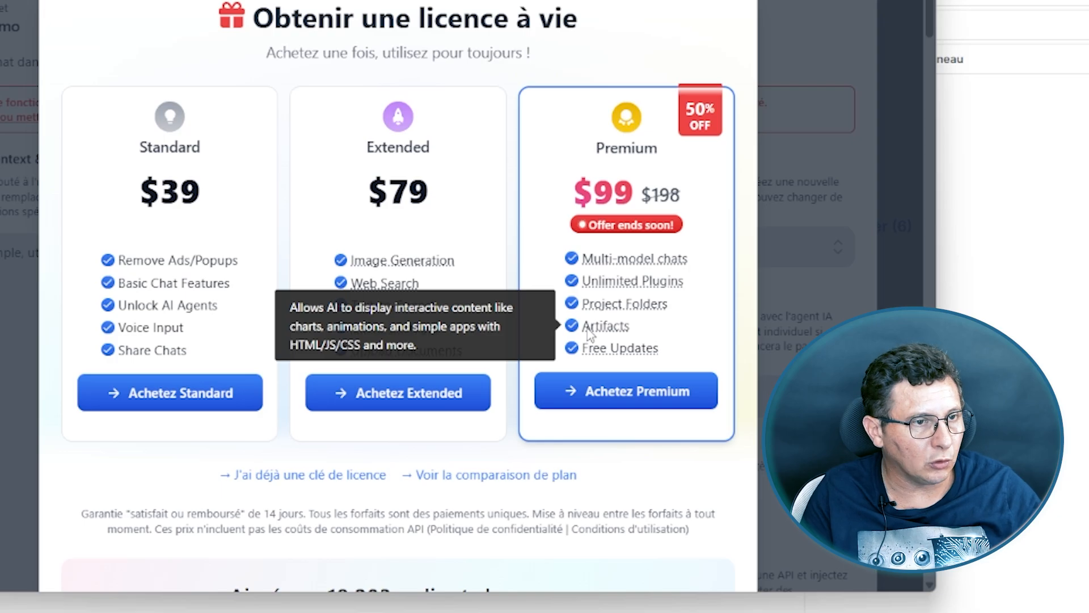
mouse_move(618, 352)
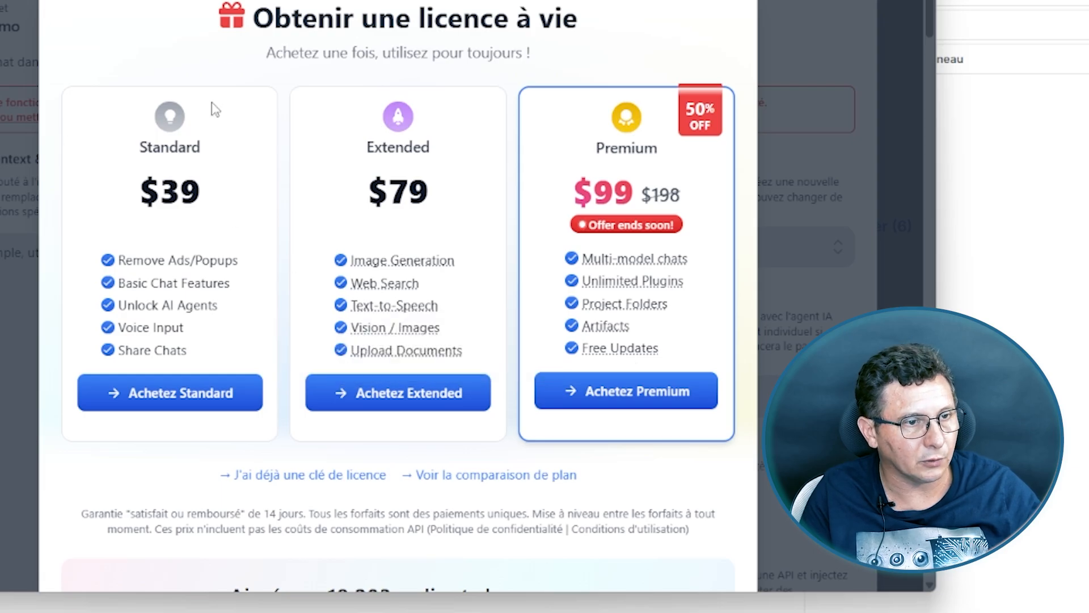
scroll(475, 251, "down", 8)
scroll(188, 36, "up", 8)
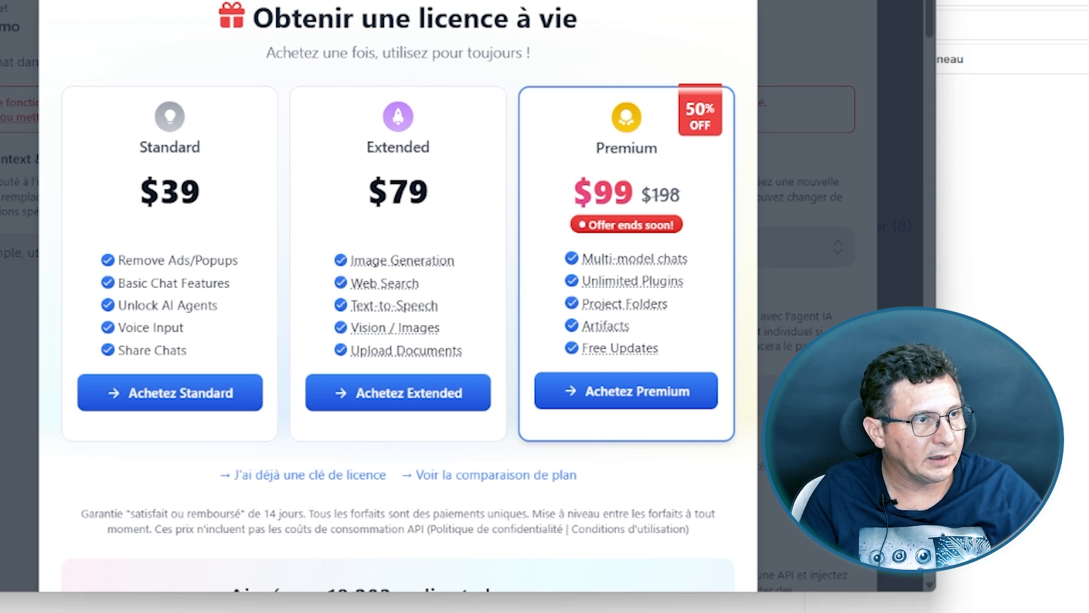
scroll(469, 139, "down", 8)
scroll(469, 139, "up", 8)
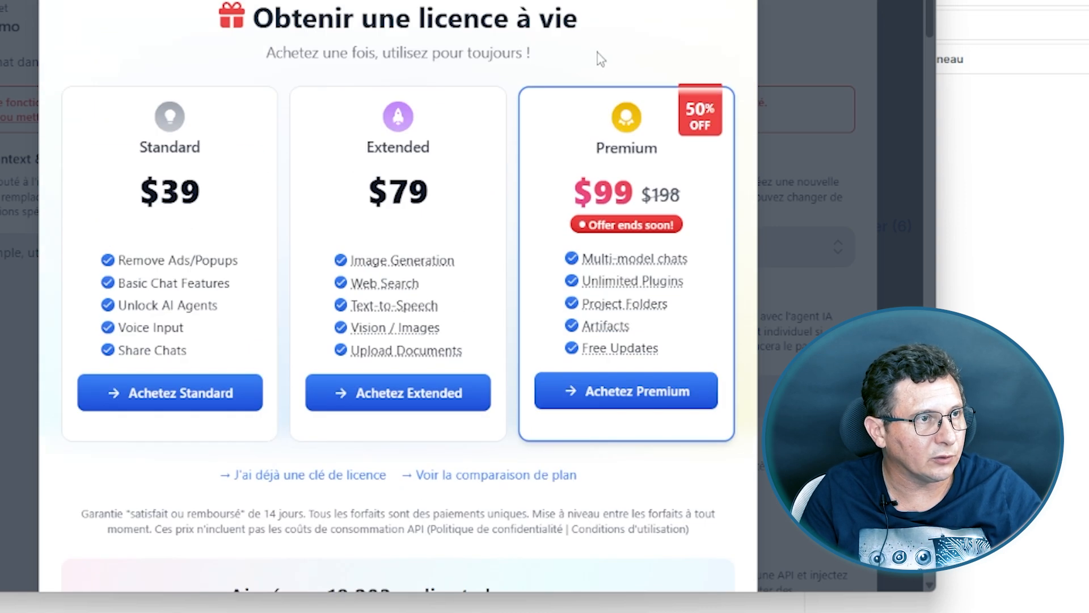
key("Escape")
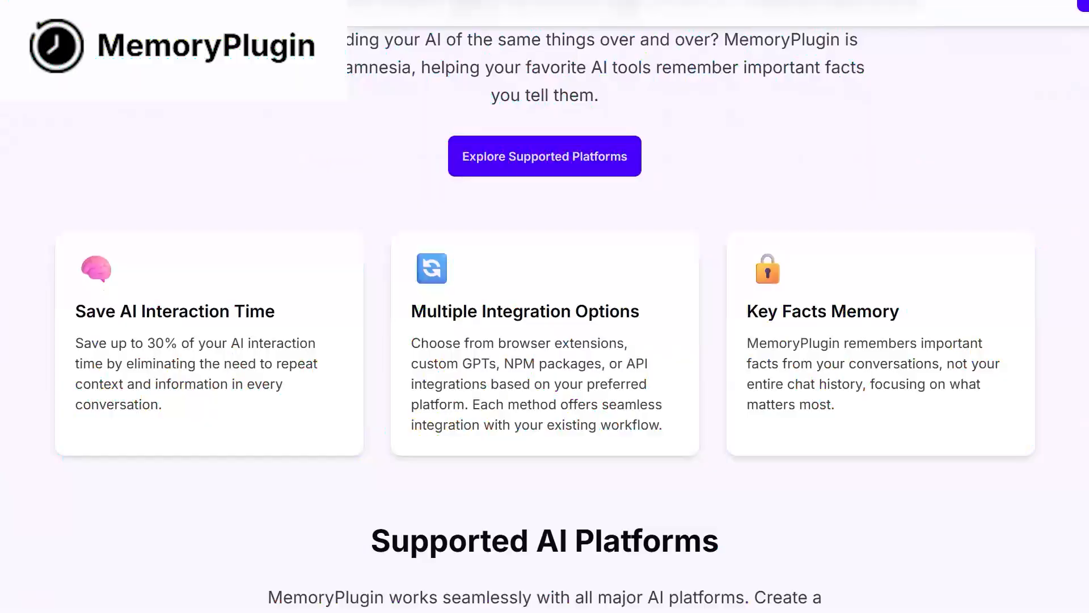
Look through the features and supported AI platforms on the MemoryPlugin website.
scroll(545, 318, "down", 10)
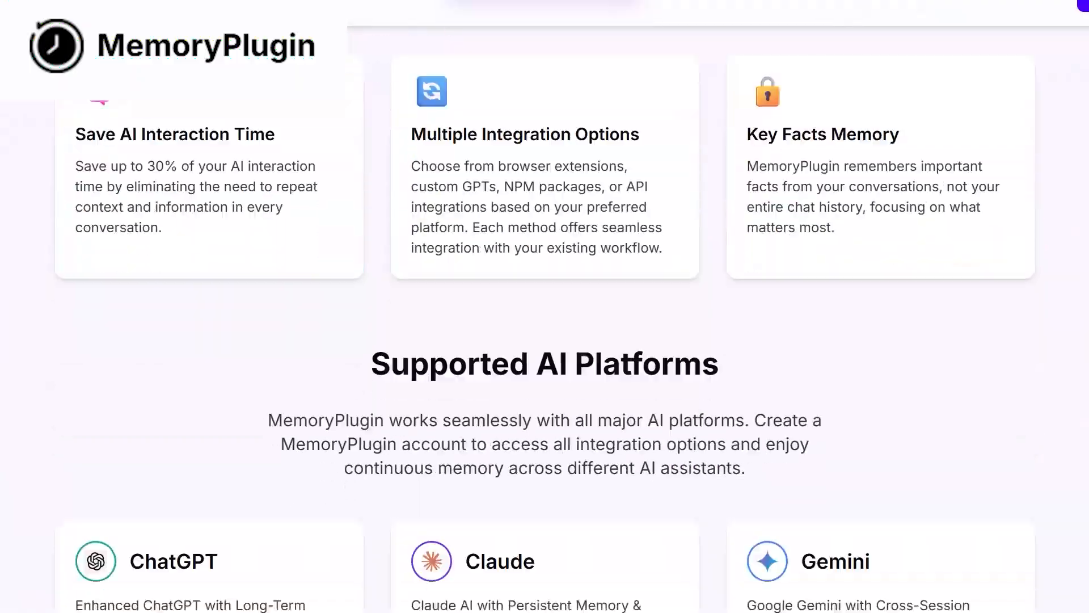
scroll(544, 318, "down", 3)
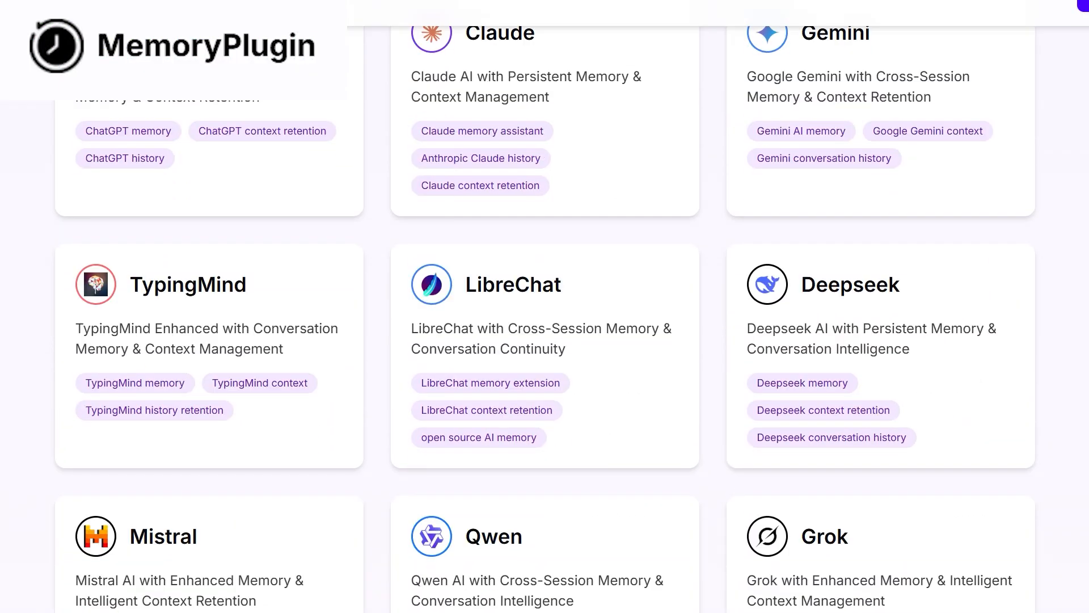
scroll(545, 317, "down", 3)
scroll(545, 318, "down", 6)
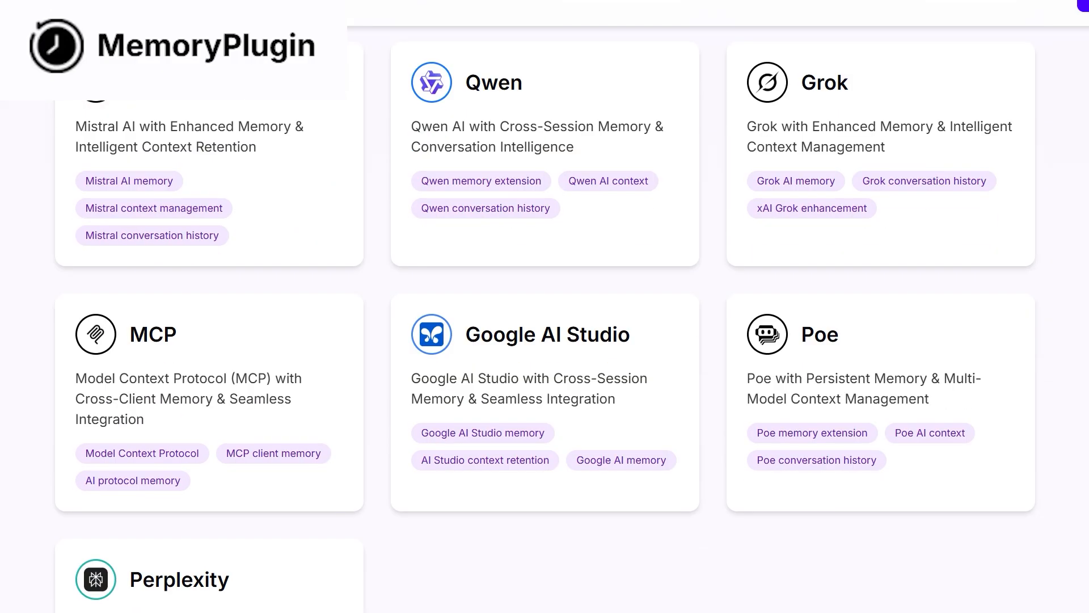
scroll(545, 318, "down", 3)
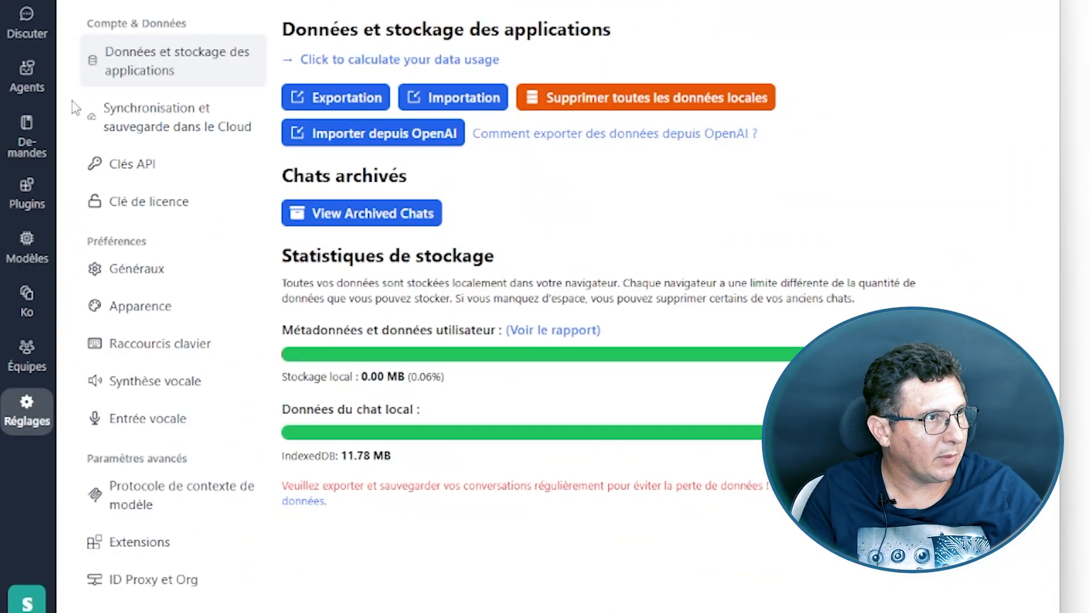
Return from the settings to the chats and start a new chat with Claude Sonnet 4 (1M) as its model.
left_click(16, 17)
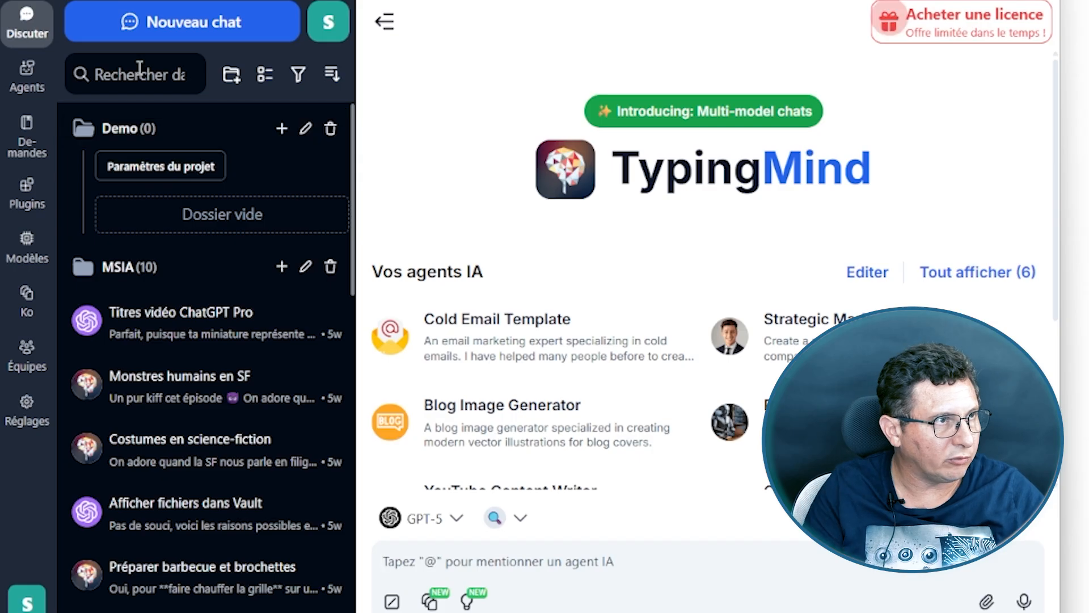
left_click(183, 26)
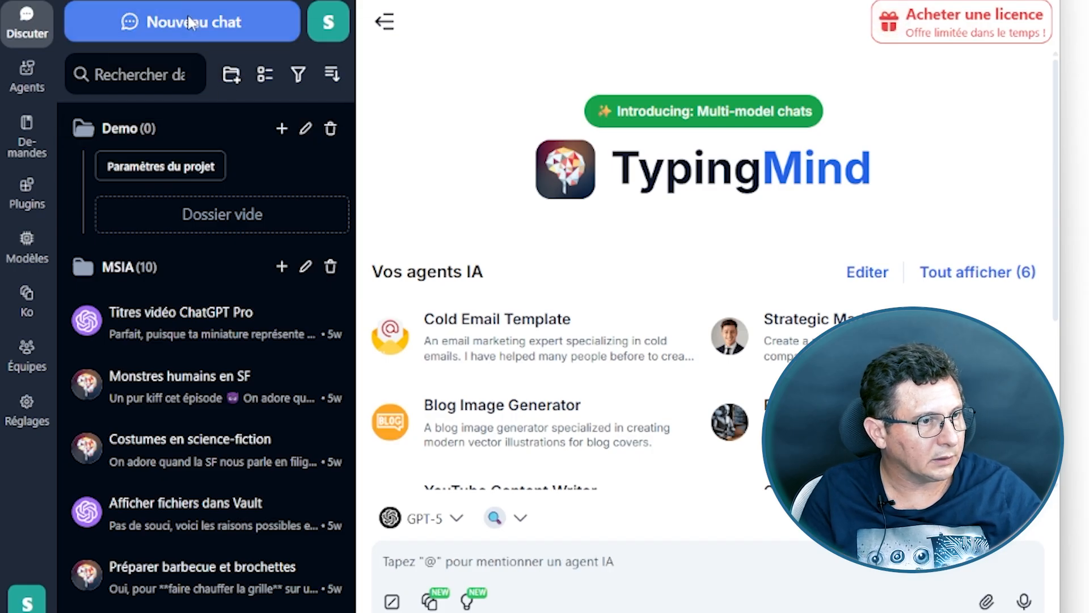
left_click(453, 523)
scroll(479, 265, "down", 5)
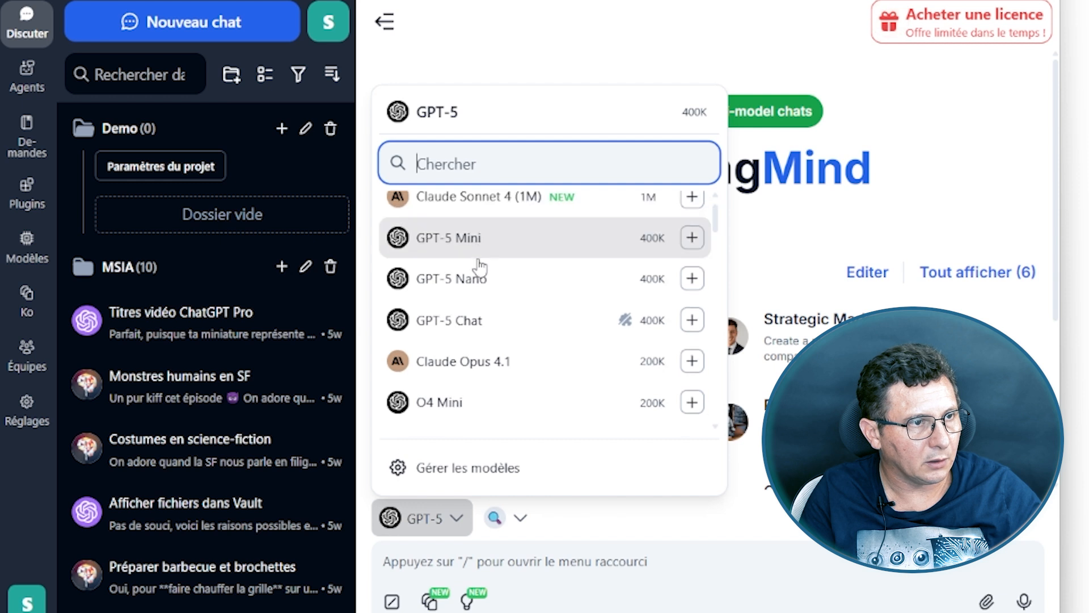
scroll(476, 273, "down", 2)
scroll(460, 250, "up", 8)
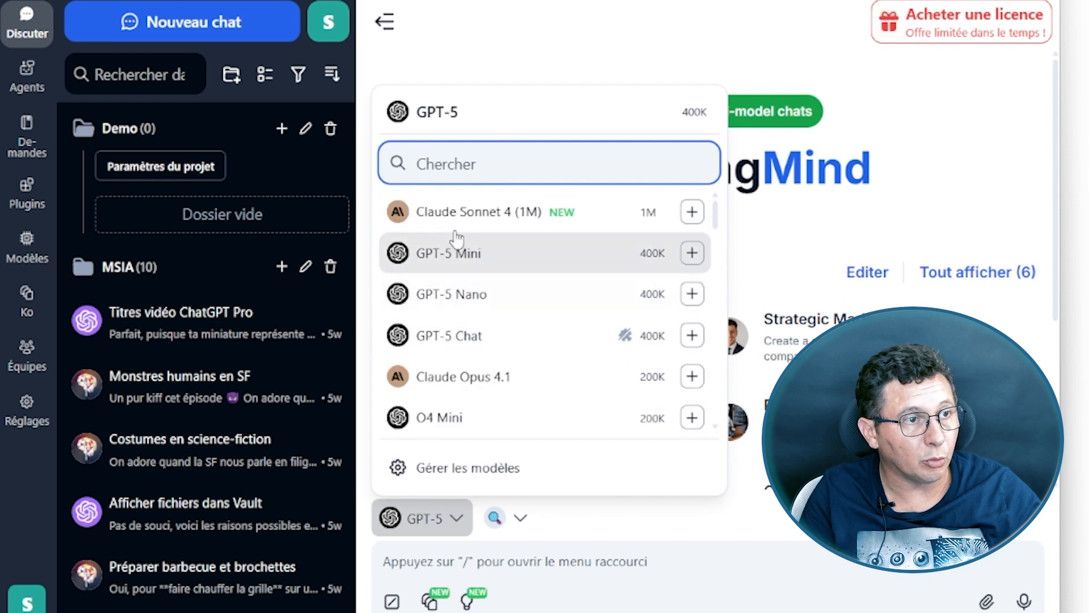
left_click(525, 237)
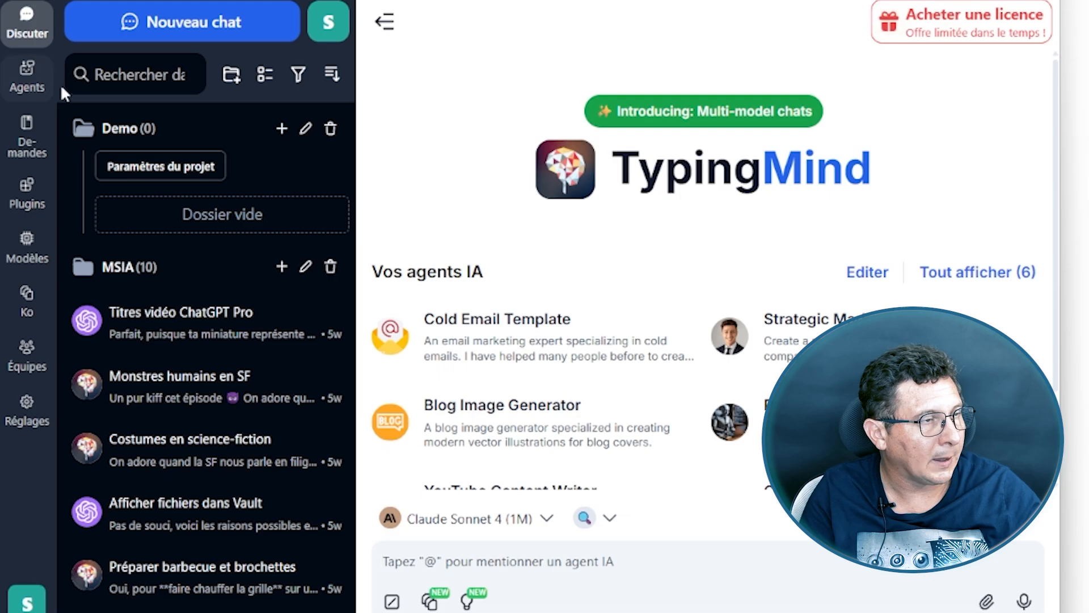
Open the agents library, look through its categories and go to the Tech category.
left_click(26, 77)
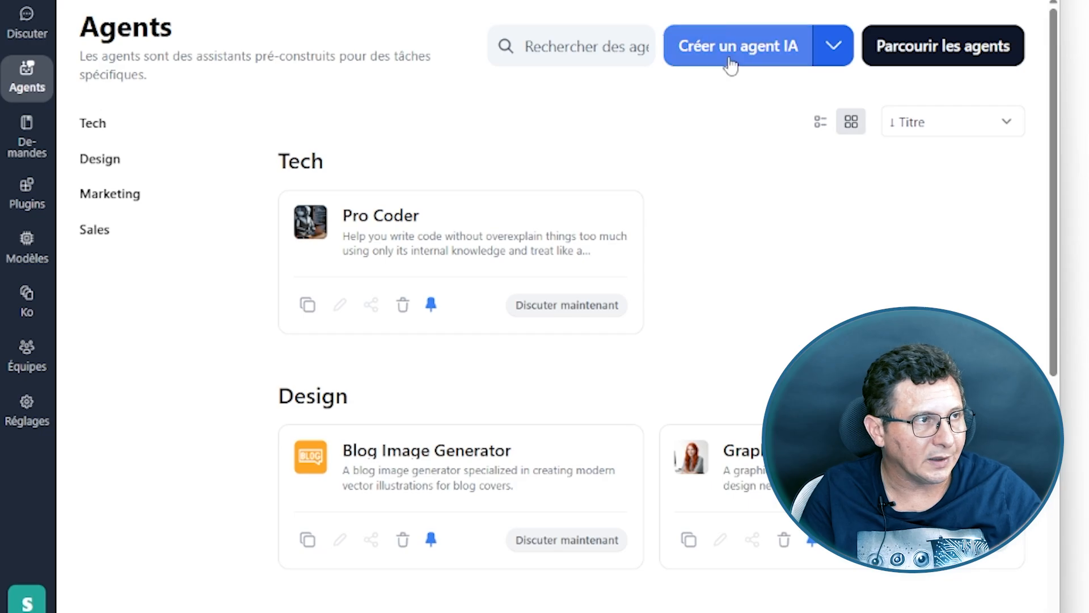
scroll(673, 208, "down", 7)
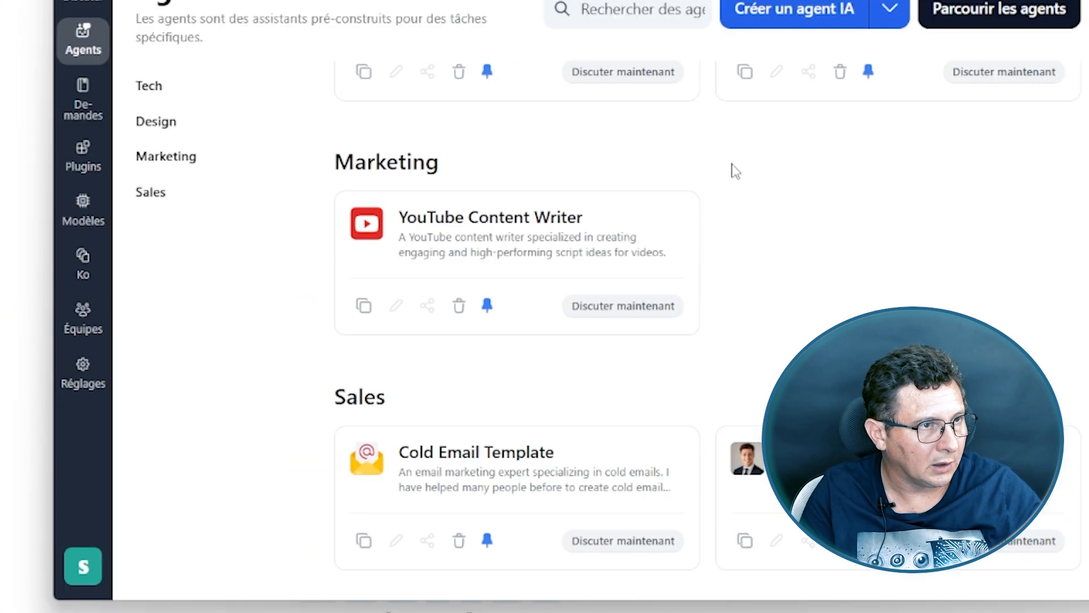
left_click(142, 80)
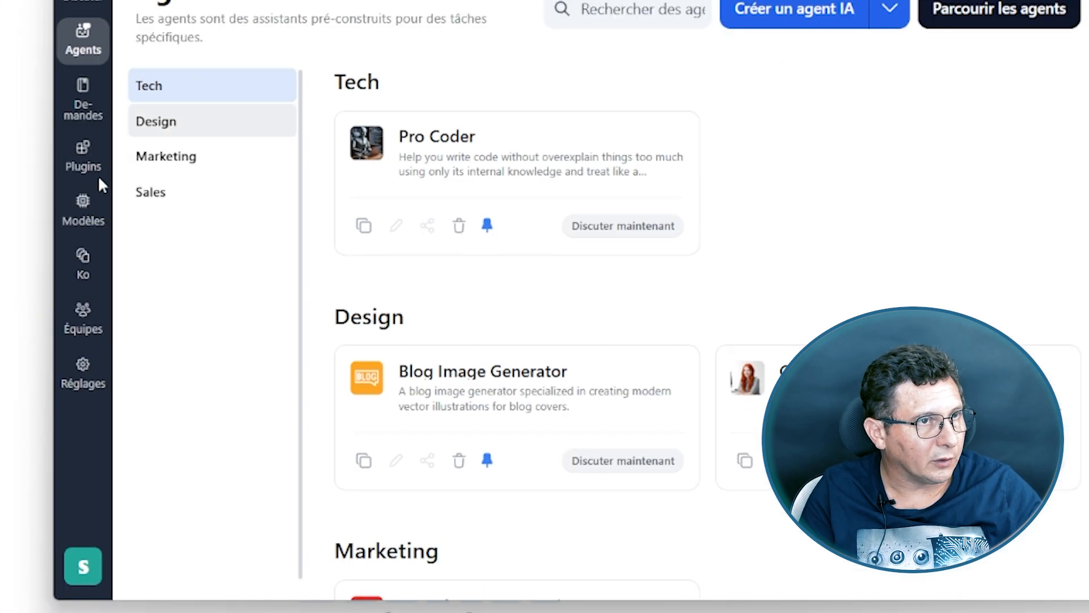
Look through the Design, Marketing and Sales categories of the agents library.
left_click(153, 130)
left_click(106, 196)
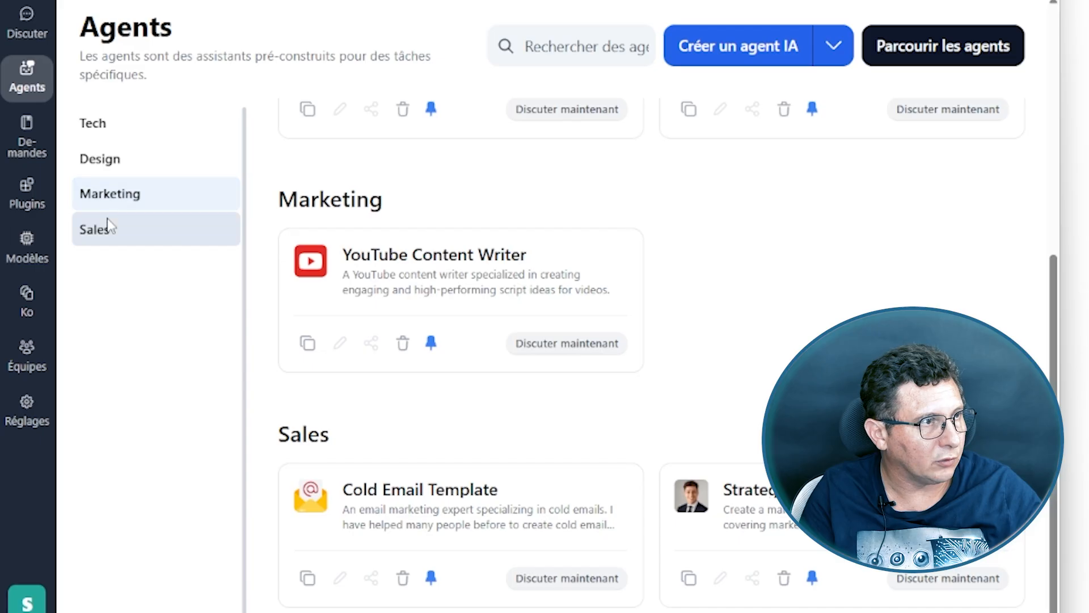
left_click(107, 227)
Open the prompt library, look at the ready-made prompts on offer and close their catalogue.
left_click(25, 142)
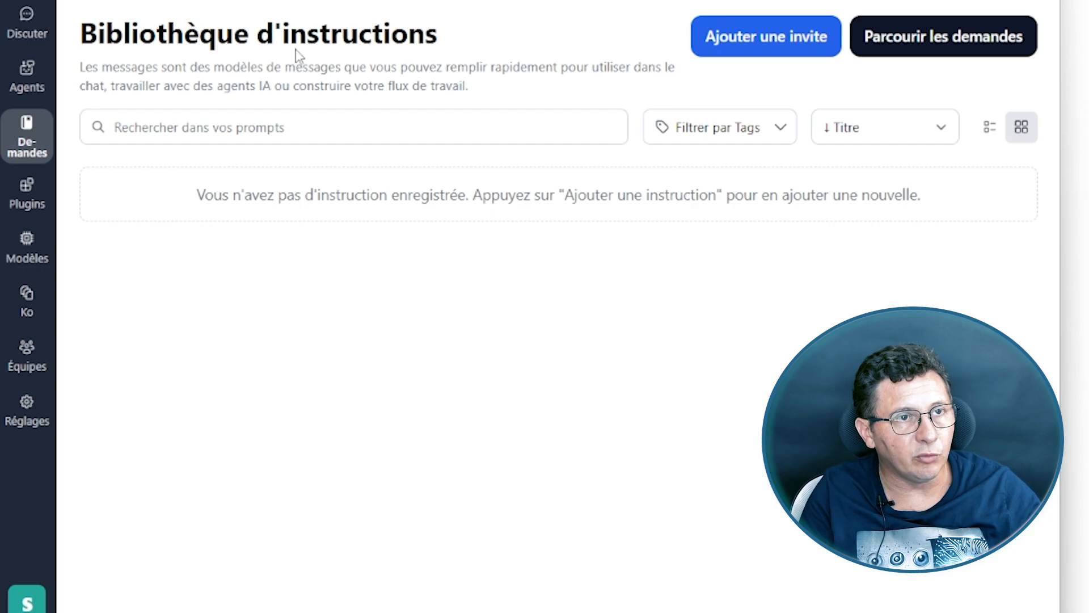
left_click(935, 40)
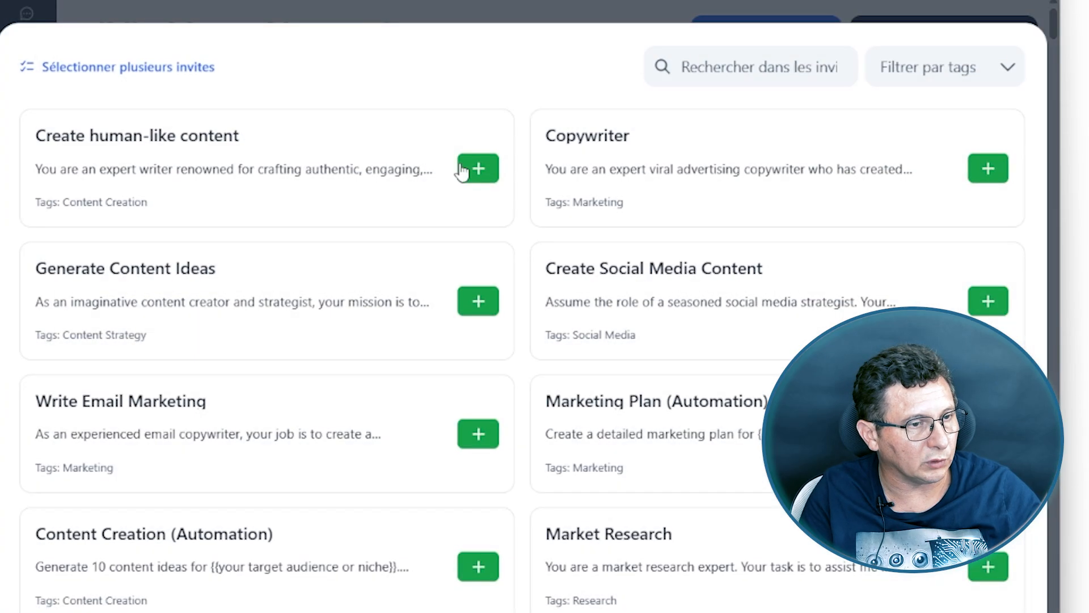
key("Escape")
Open the plugins page, view the GPT Image Editor plugin's overview and look through the plugin store.
left_click(18, 183)
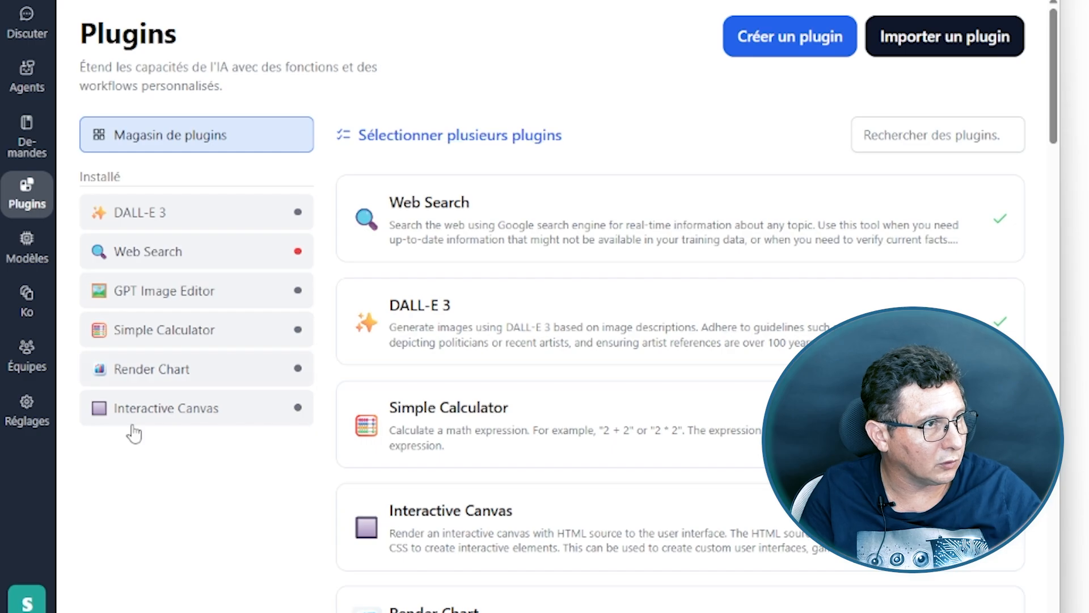
left_click_drag(85, 67, 282, 95)
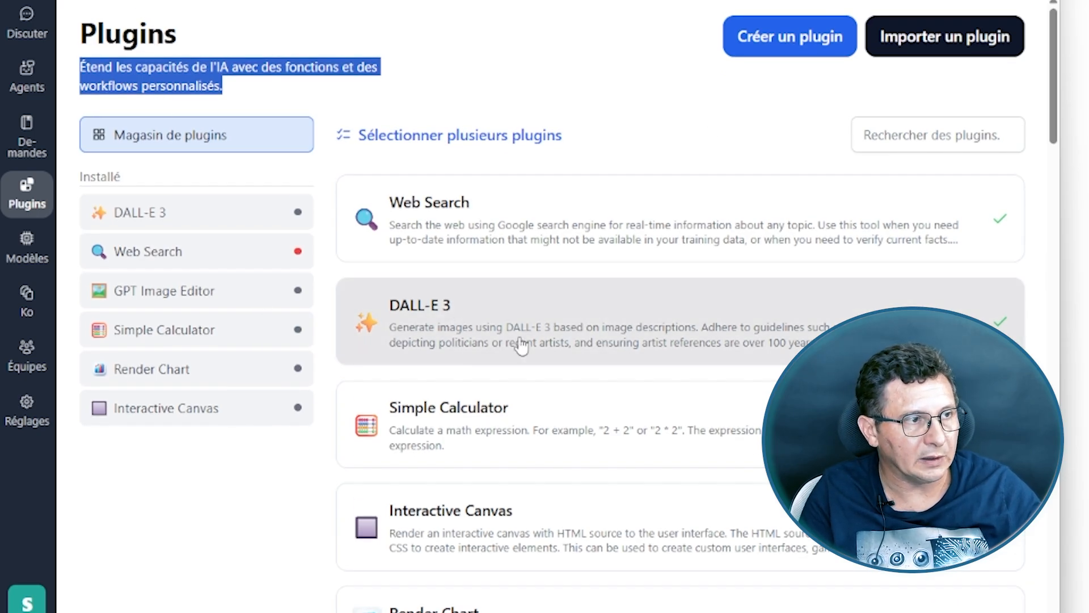
left_click(146, 297)
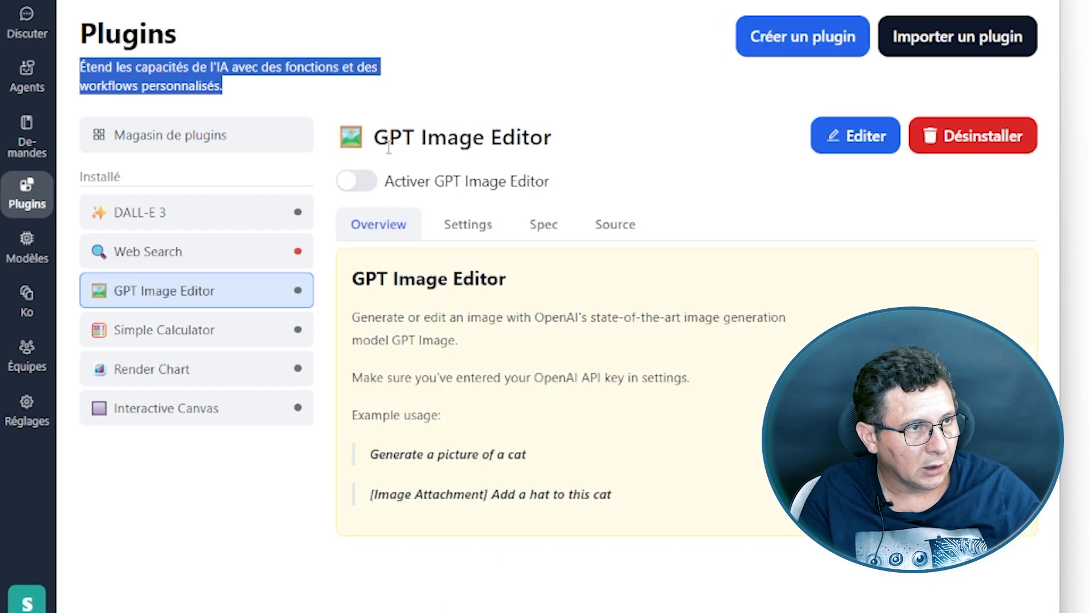
left_click(175, 143)
scroll(487, 244, "down", 4)
scroll(486, 244, "down", 4)
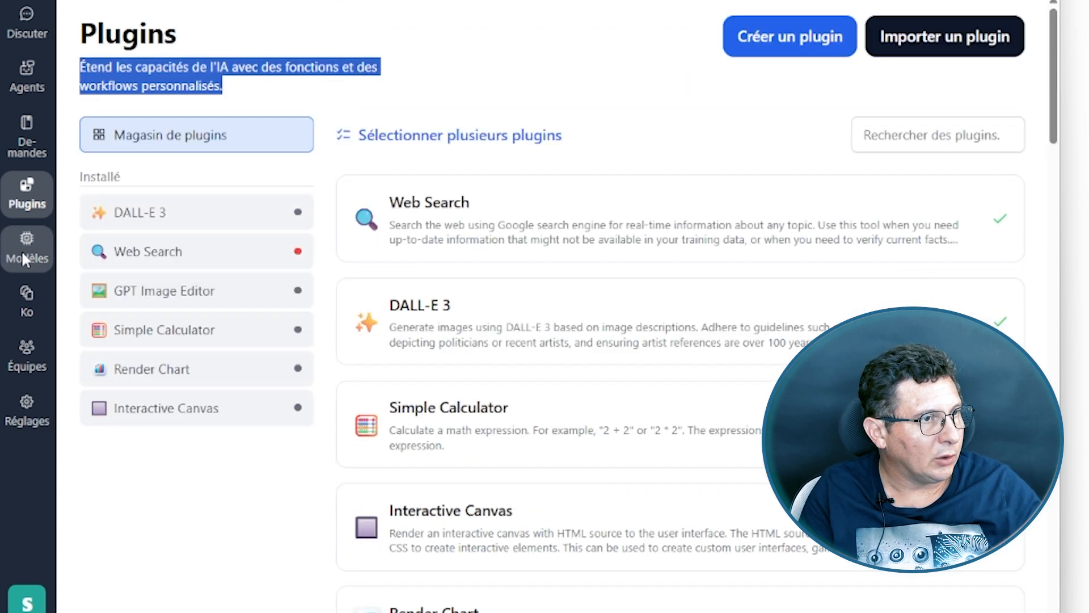
Open the models page and look through the full list of available AI models.
left_click(24, 254)
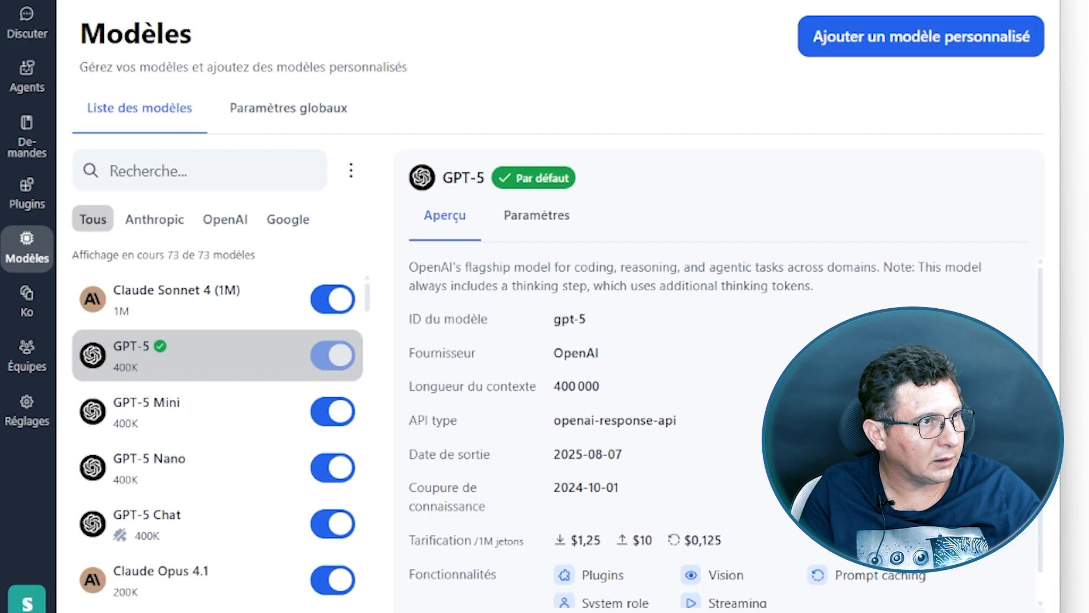
left_click_drag(100, 64, 523, 90)
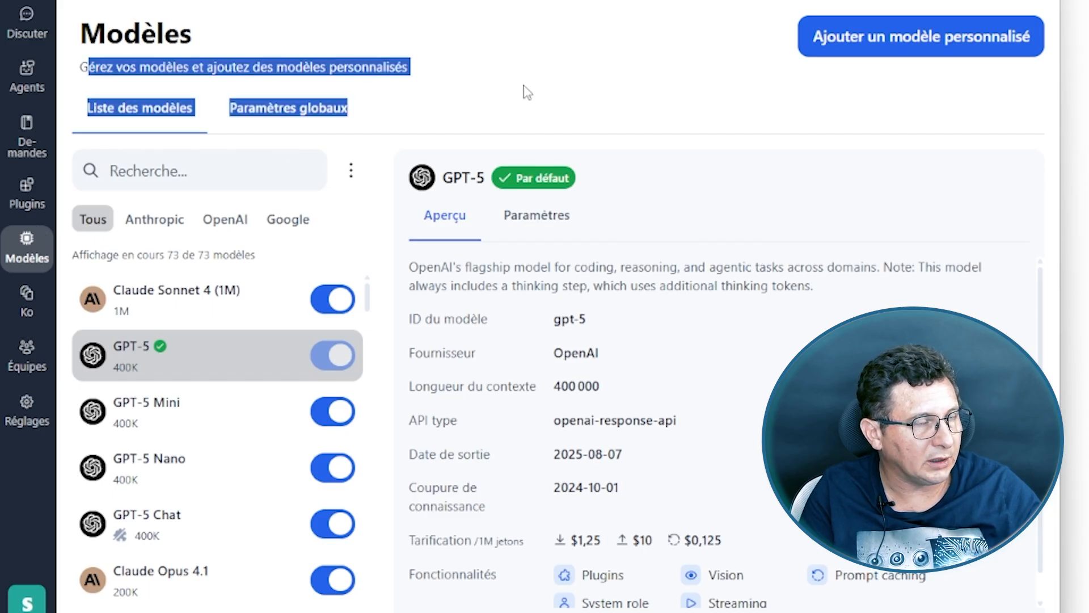
left_click(815, 93)
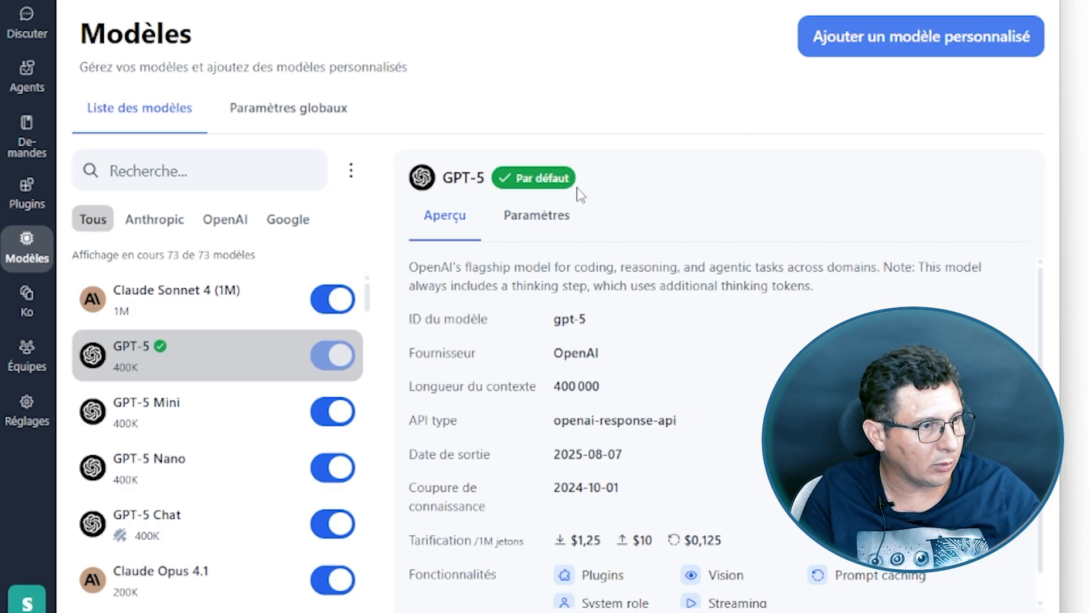
scroll(281, 299, "down", 4)
scroll(281, 299, "up", 4)
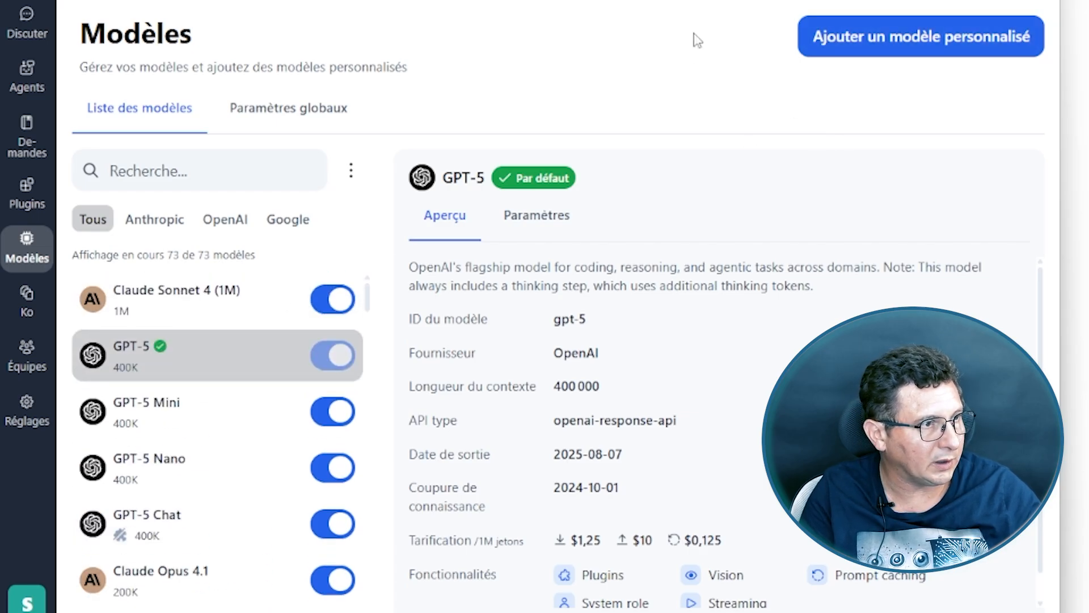
scroll(221, 340, "down", 12)
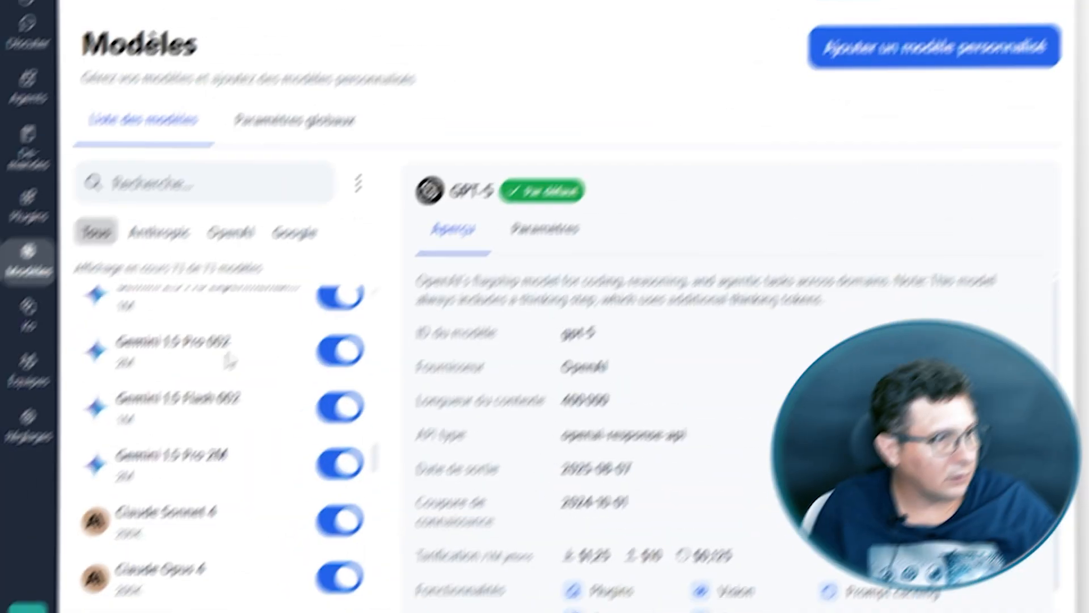
scroll(224, 347, "down", 10)
scroll(224, 347, "down", 12)
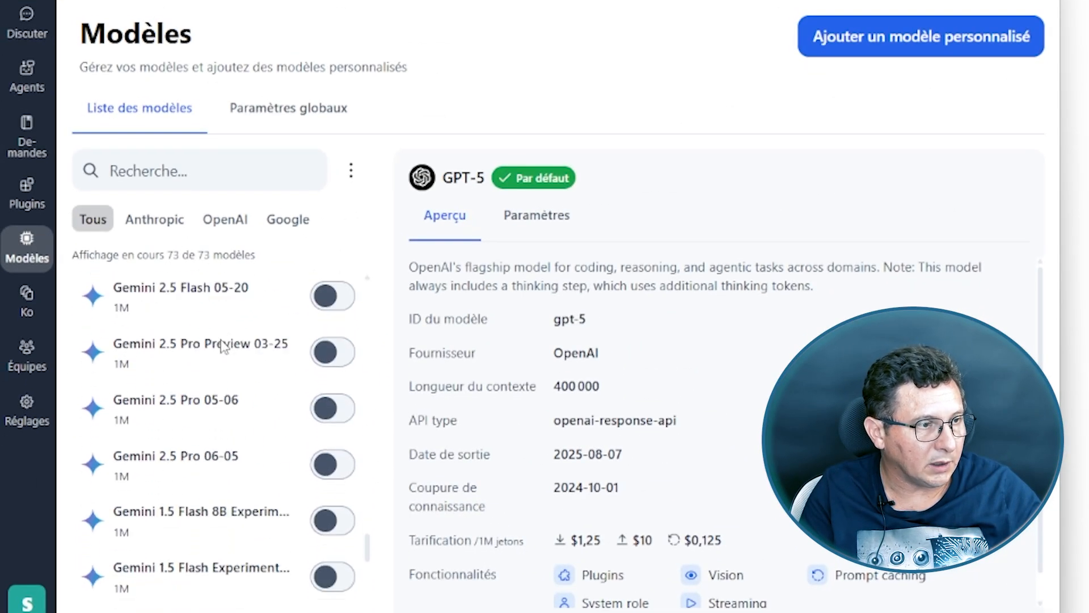
scroll(224, 347, "up", 20)
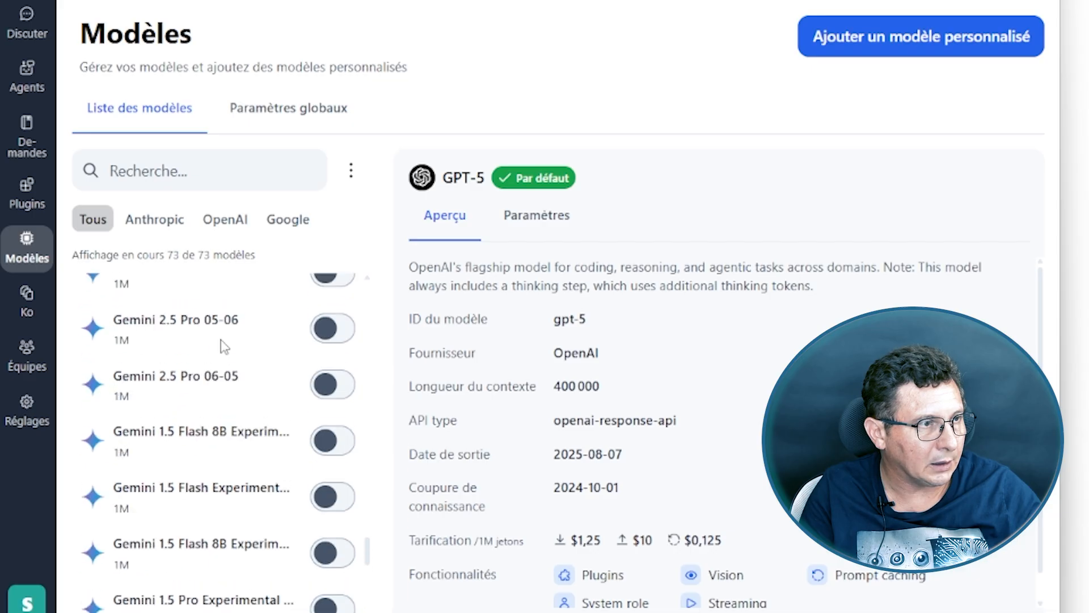
scroll(222, 343, "up", 5)
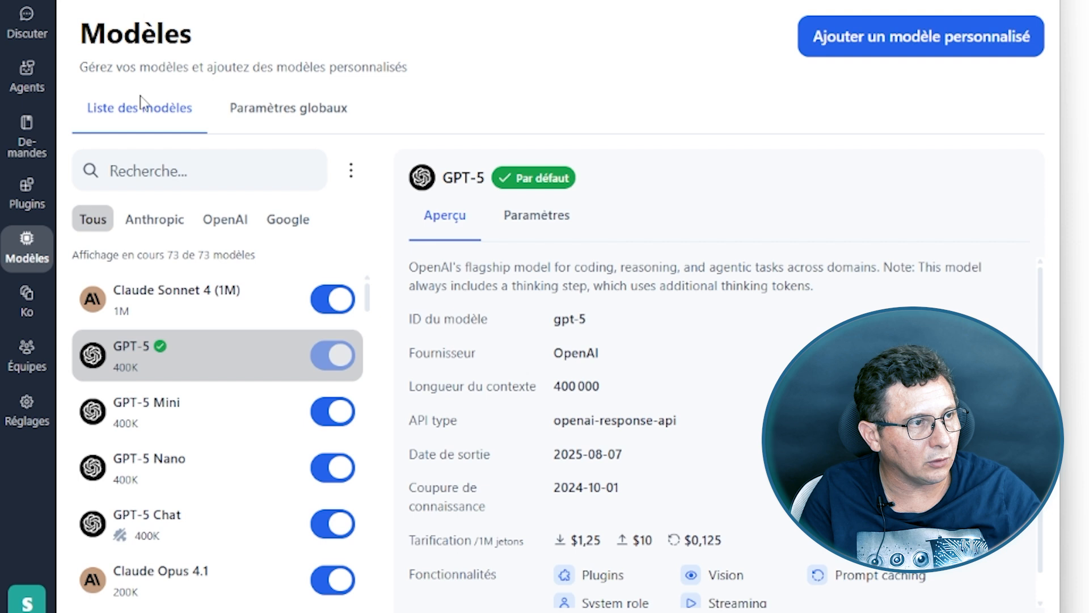
Filter the model list by Anthropic, OpenAI and Google in turn.
left_click(155, 219)
left_click(225, 223)
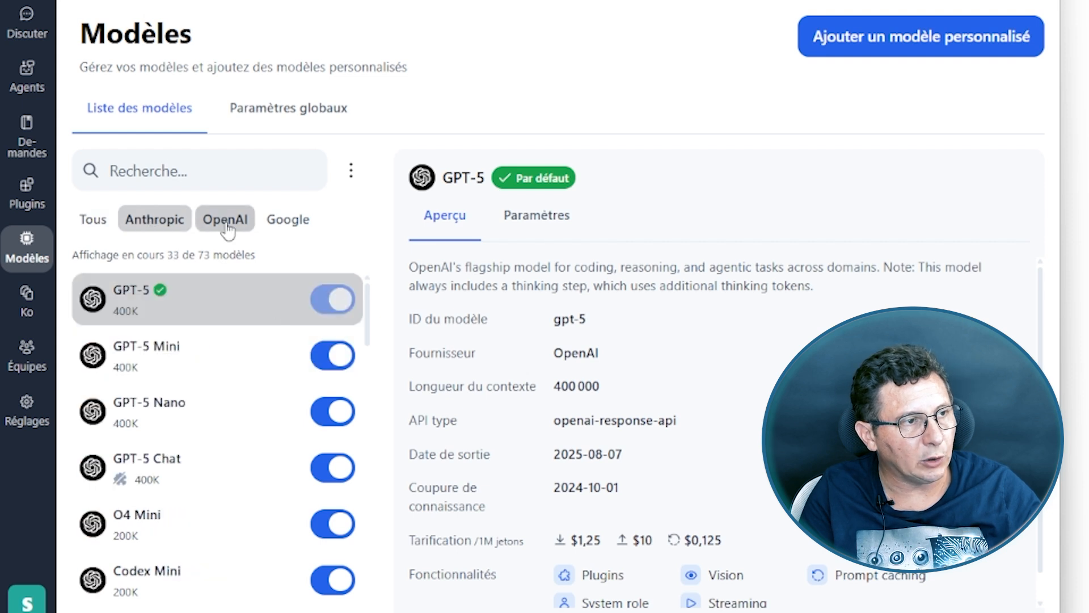
left_click(287, 236)
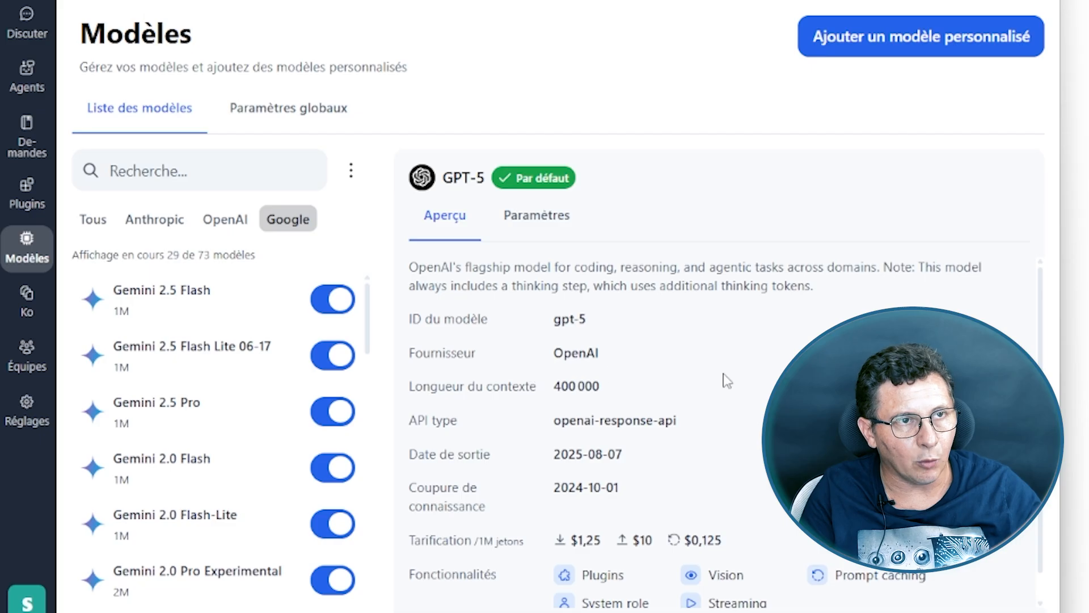
Open the form for adding a custom model, read through its Mistral AI setup tutorial and return to TypingMind.
left_click(871, 41)
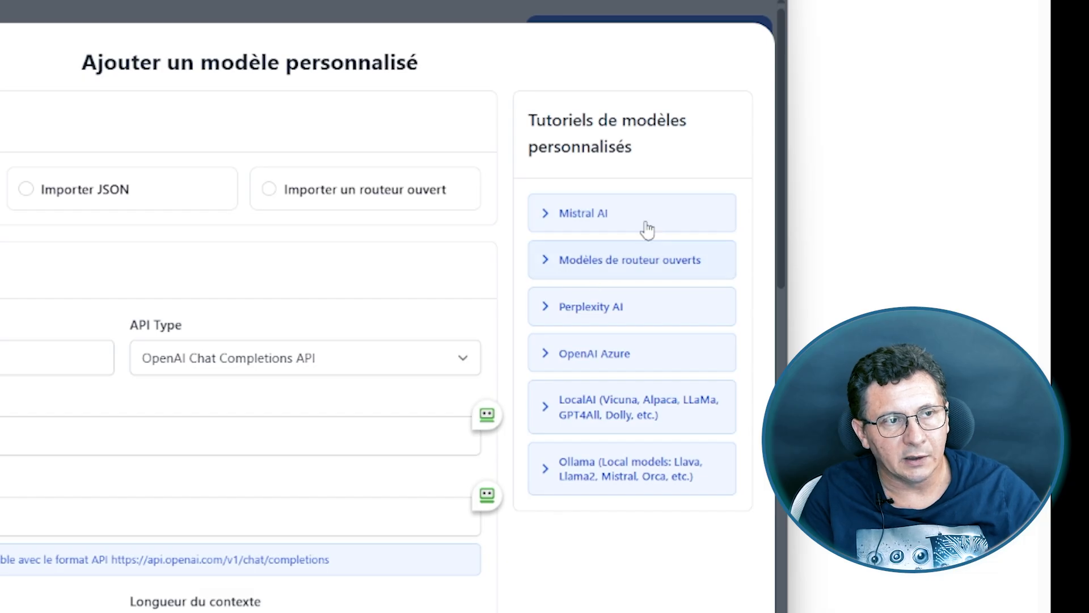
left_click(572, 219)
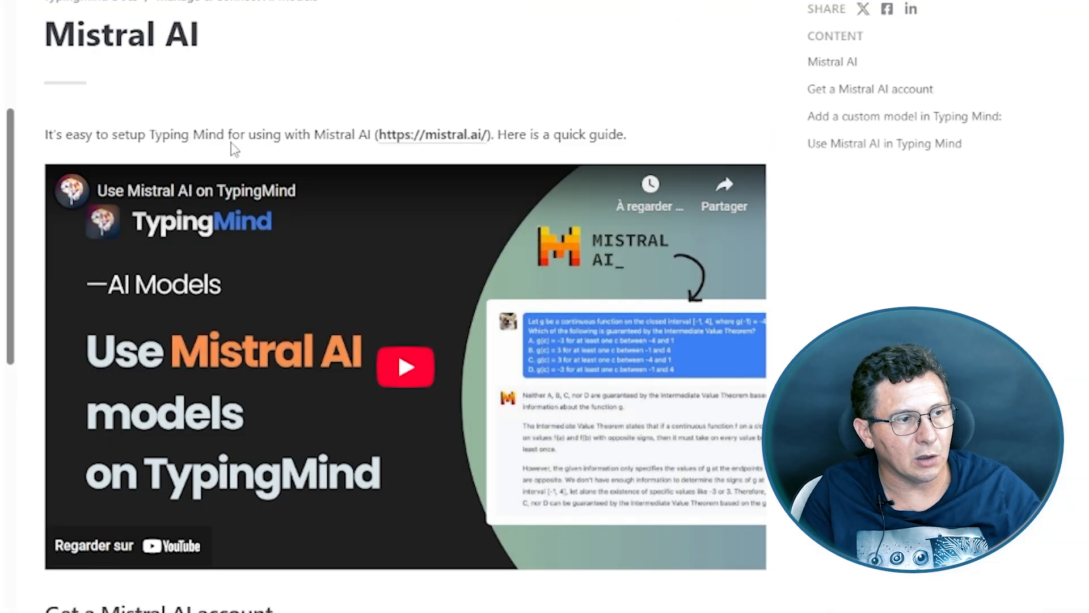
scroll(389, 372, "down", 10)
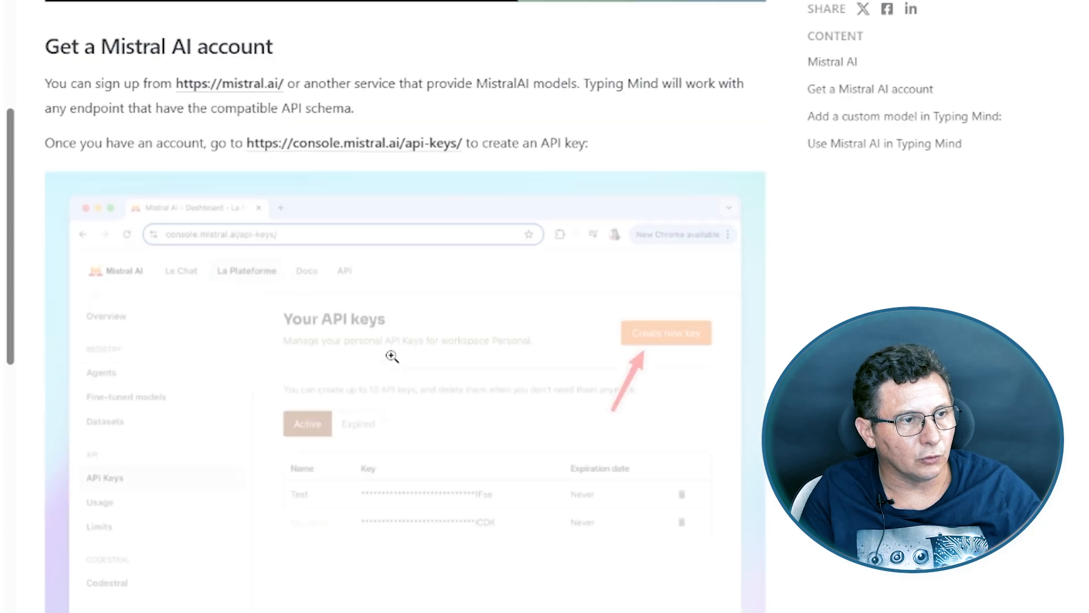
scroll(432, 317, "down", 3)
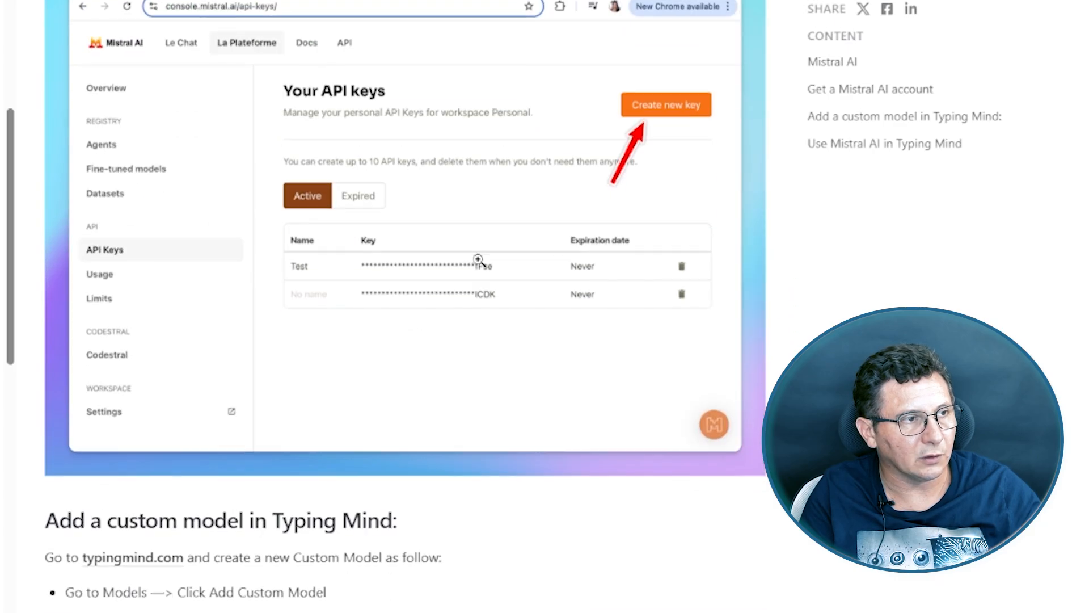
scroll(479, 260, "down", 5)
scroll(481, 267, "down", 10)
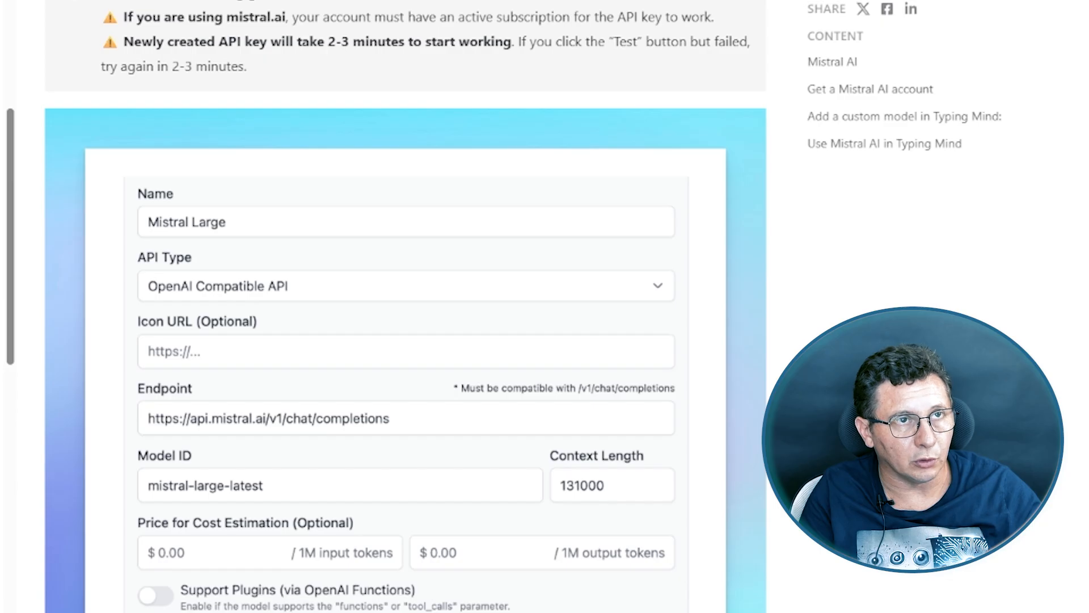
key("alt+Tab")
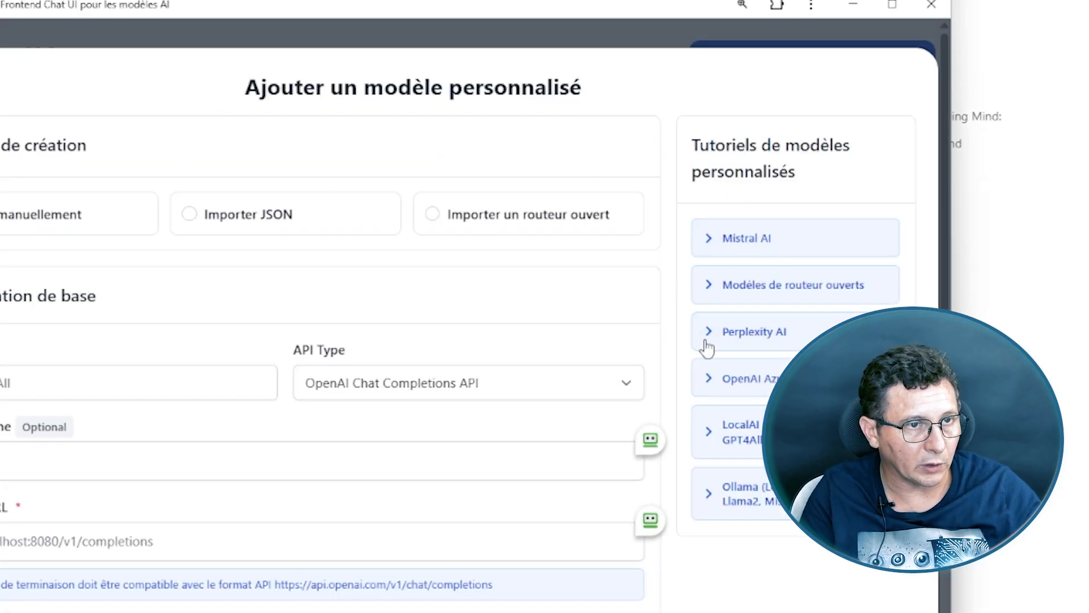
View the knowledge base page and look at the introduction to TypingMind for Teams.
left_click(12, 328)
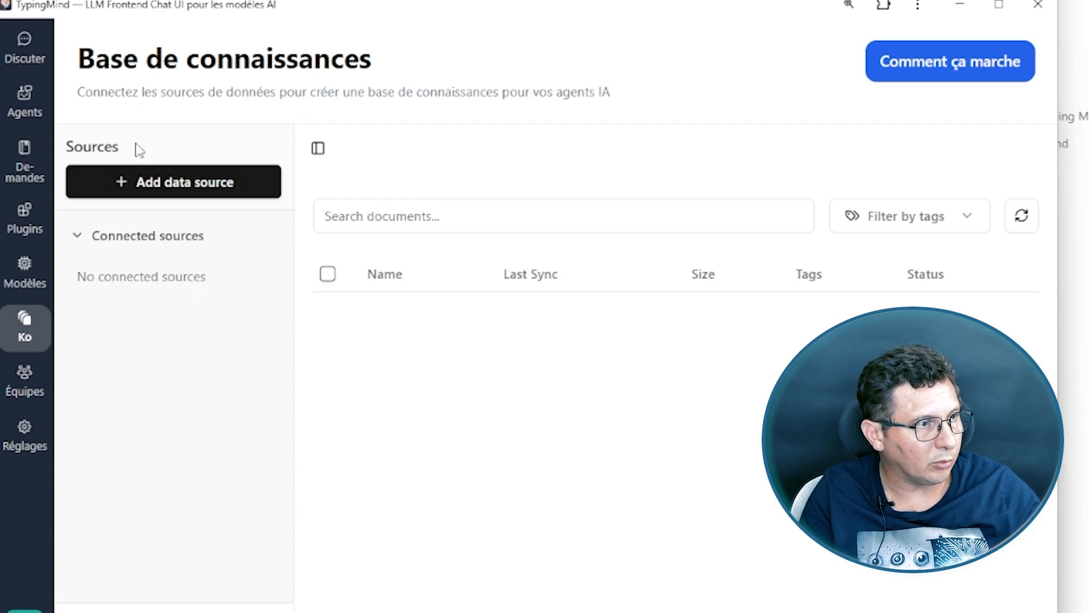
left_click(21, 383)
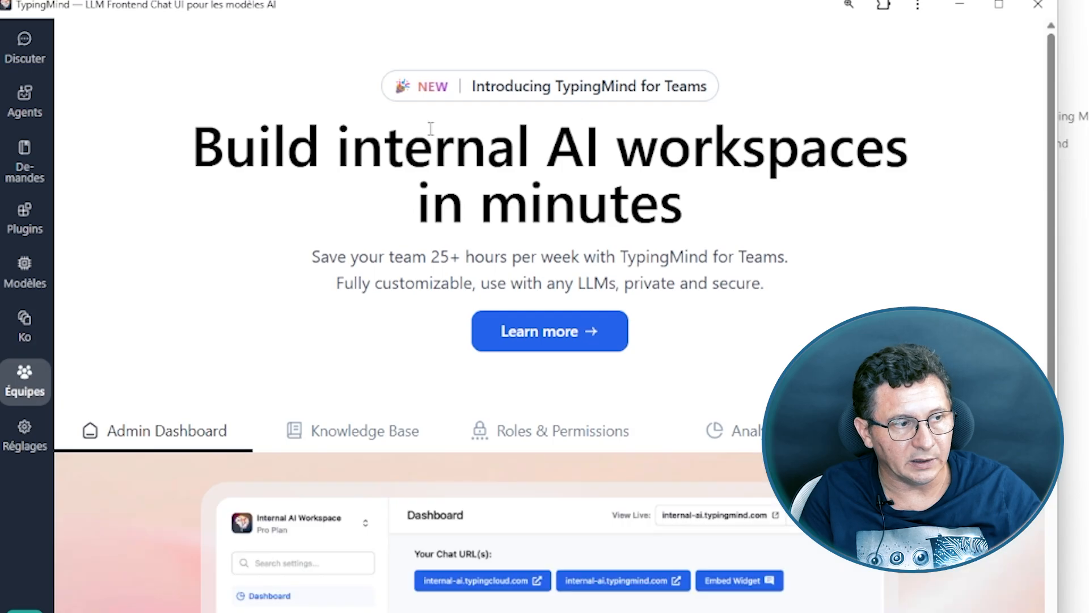
scroll(553, 283, "down", 3)
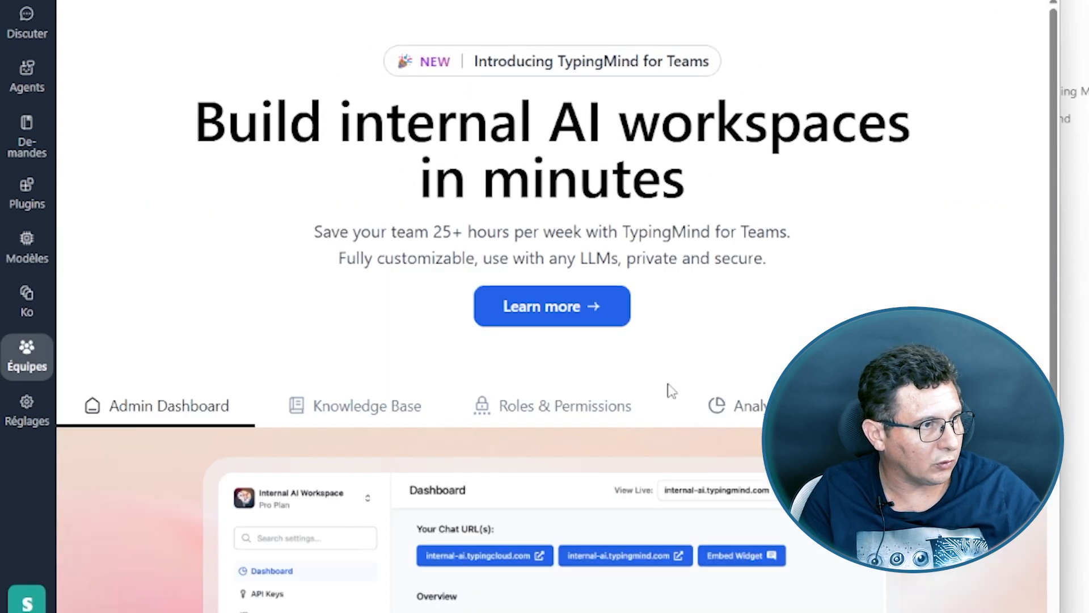
Open the settings and examine the app data storage page, the cloud storage limit and the data synchronisation options.
left_click(29, 425)
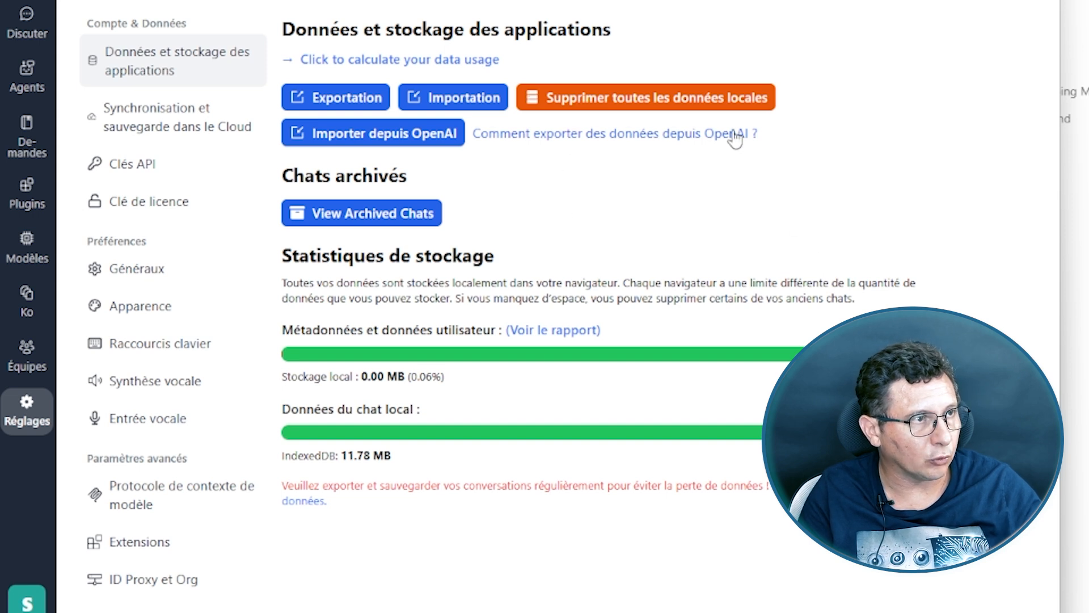
left_click(143, 121)
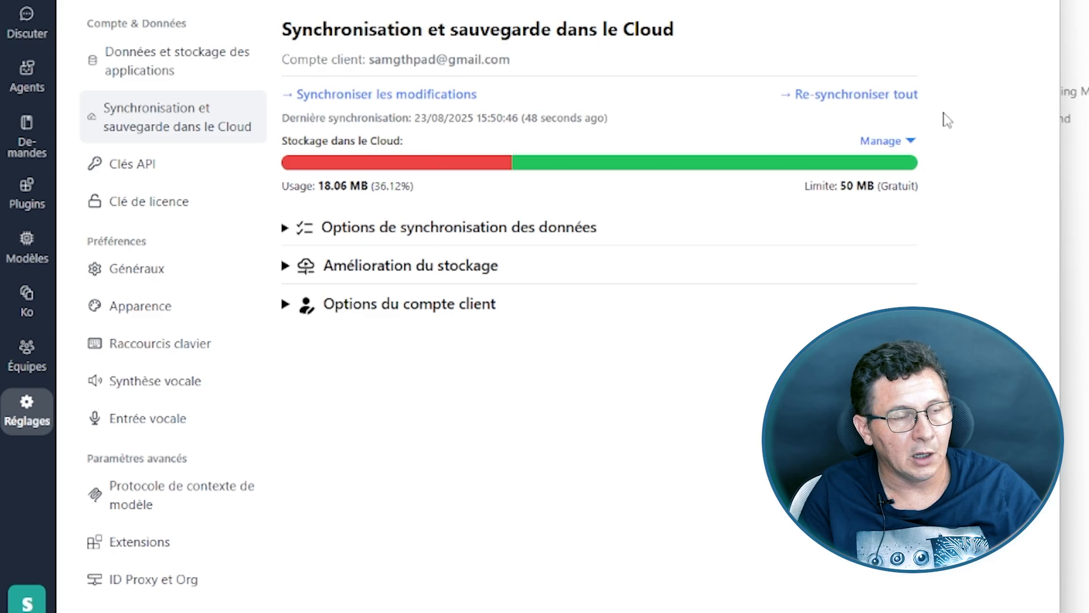
left_click_drag(841, 187, 889, 179)
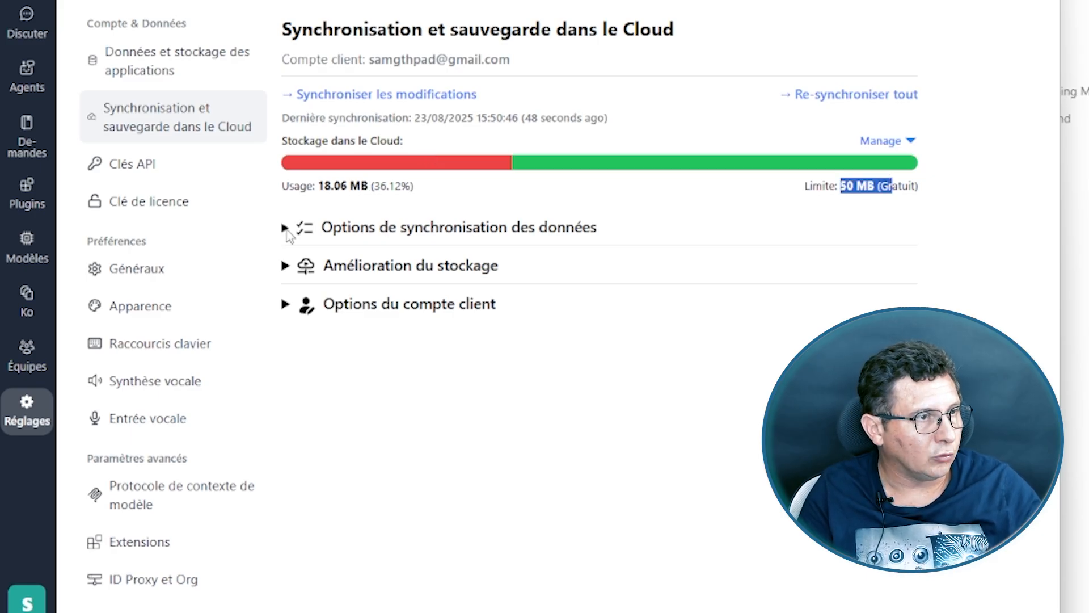
left_click(285, 229)
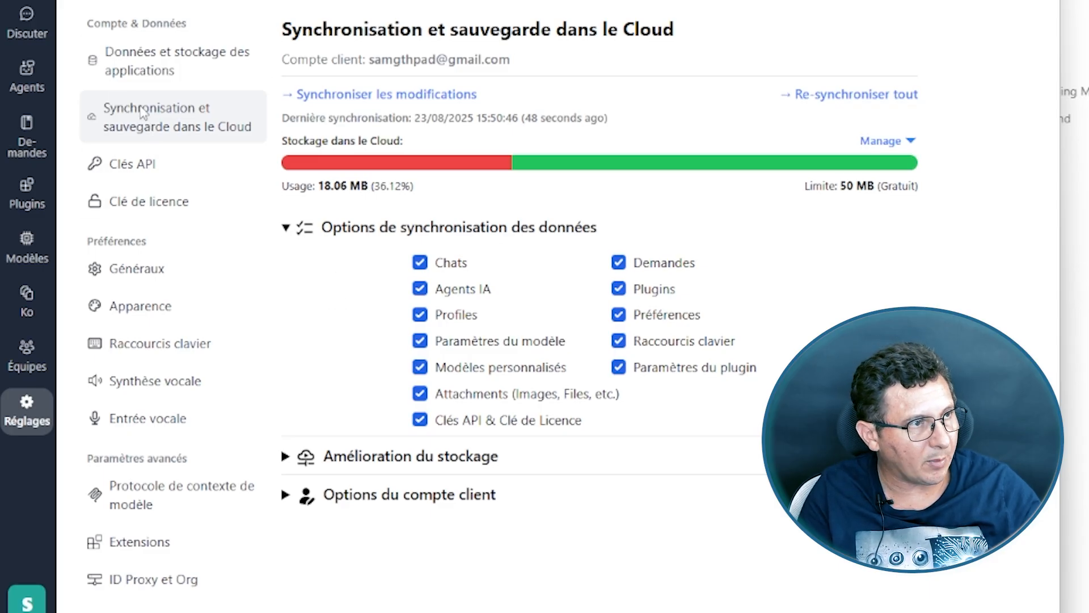
From the API keys settings, open the page for obtaining an Anthropic key, continue with Google and choose the Individual account type.
left_click(121, 167)
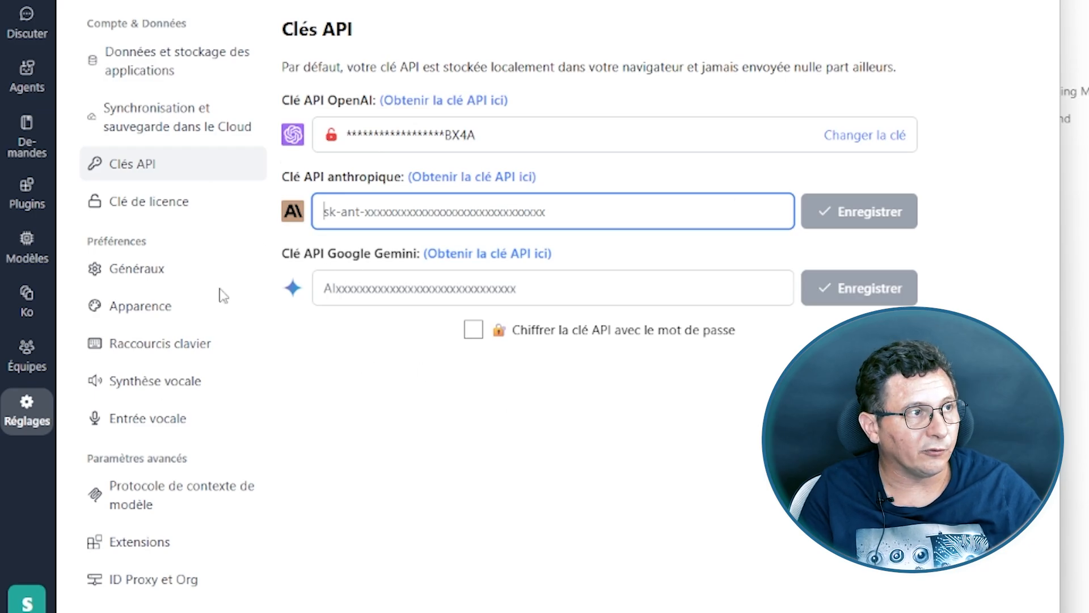
left_click(503, 443)
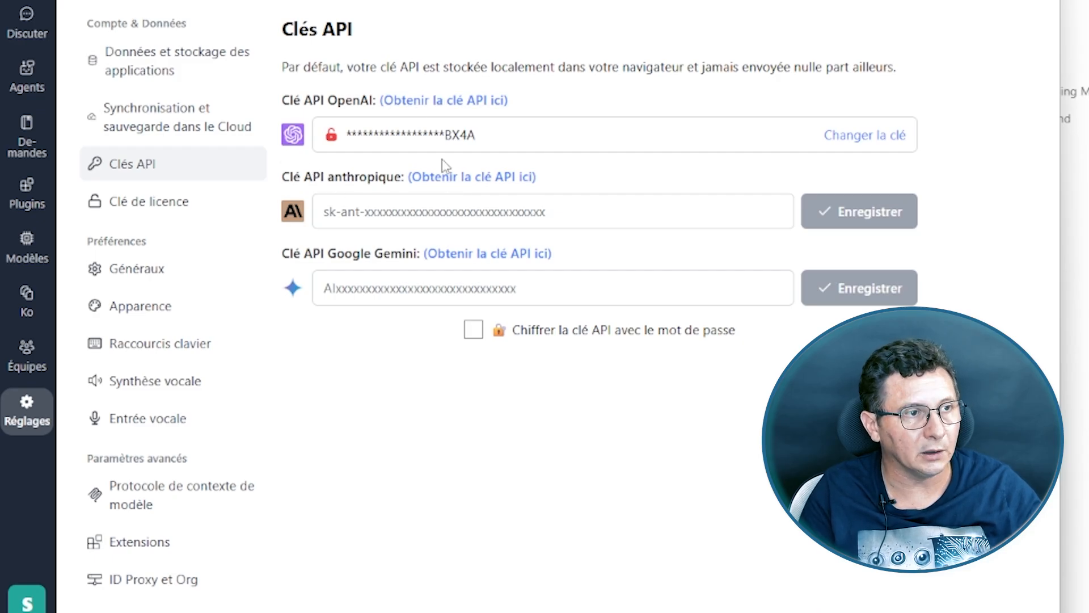
left_click(464, 177)
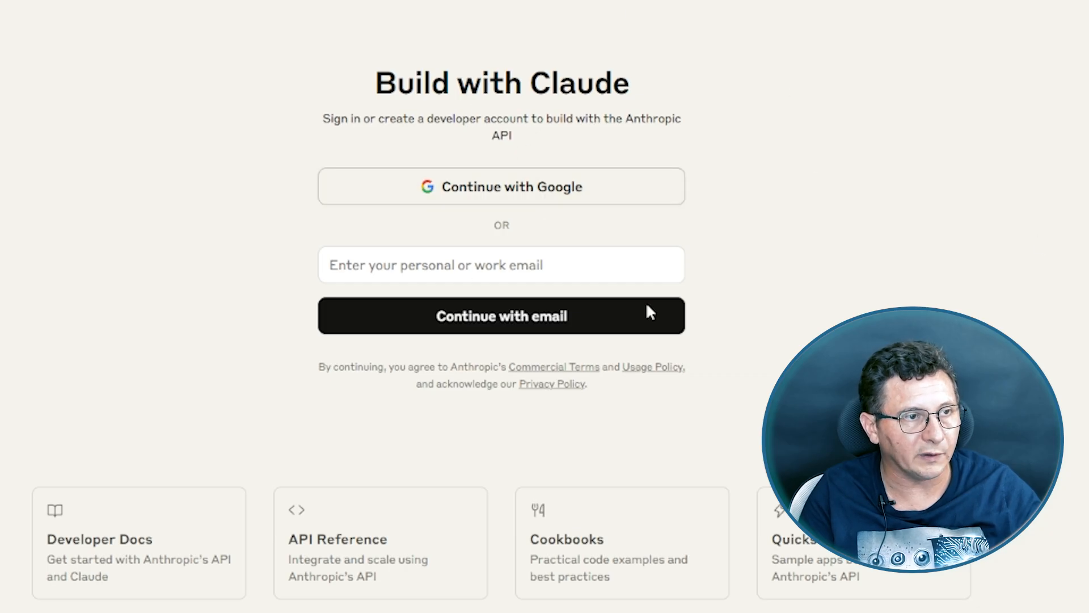
left_click(562, 180)
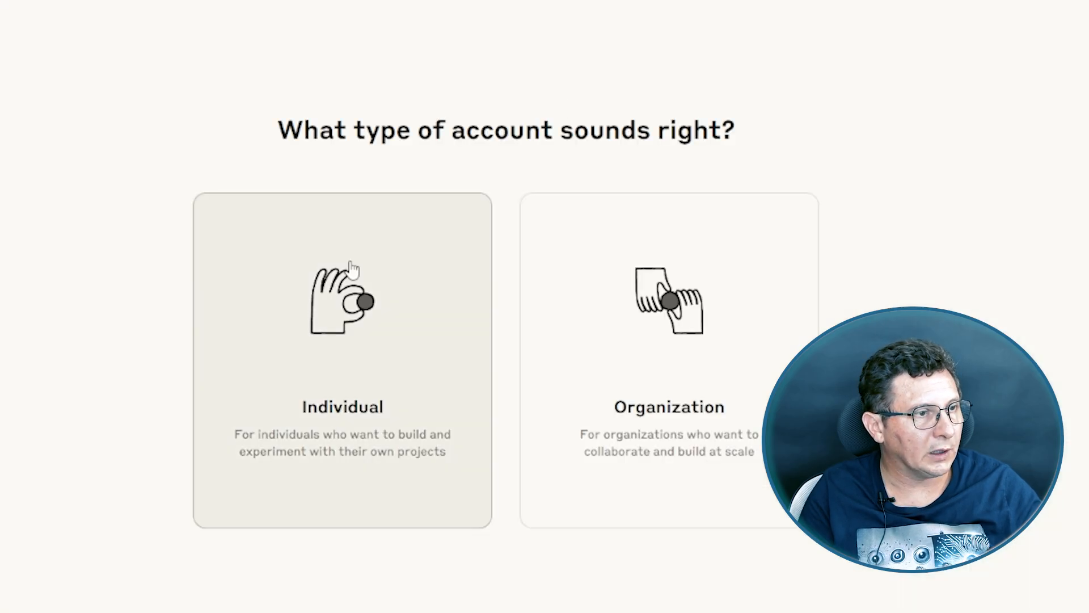
left_click(354, 302)
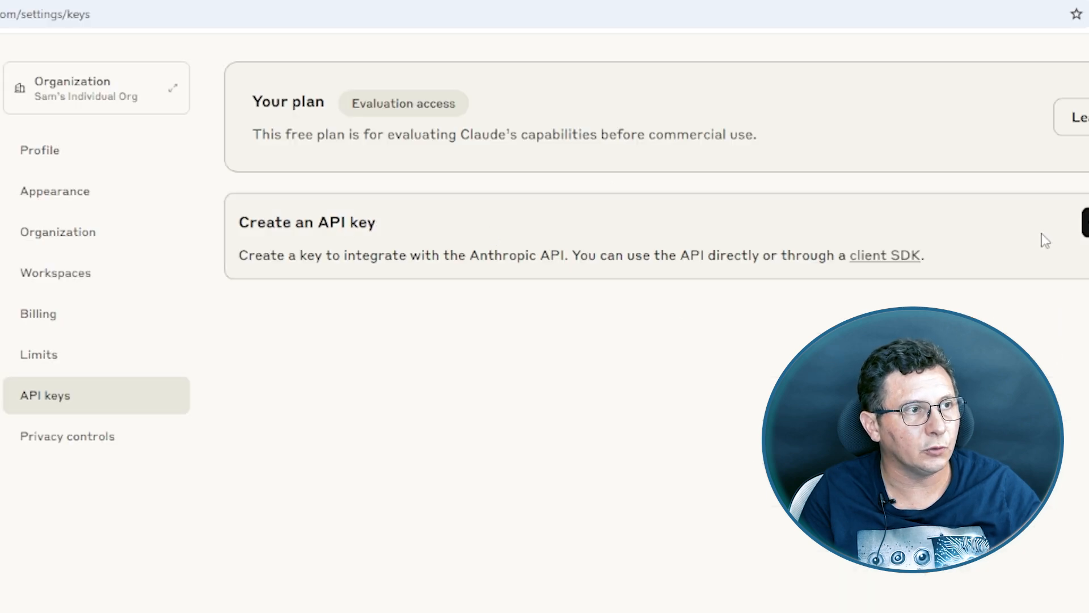
Create an Anthropic API key named typingmind in the Default workspace and close the generated key's dialog.
left_click(986, 227)
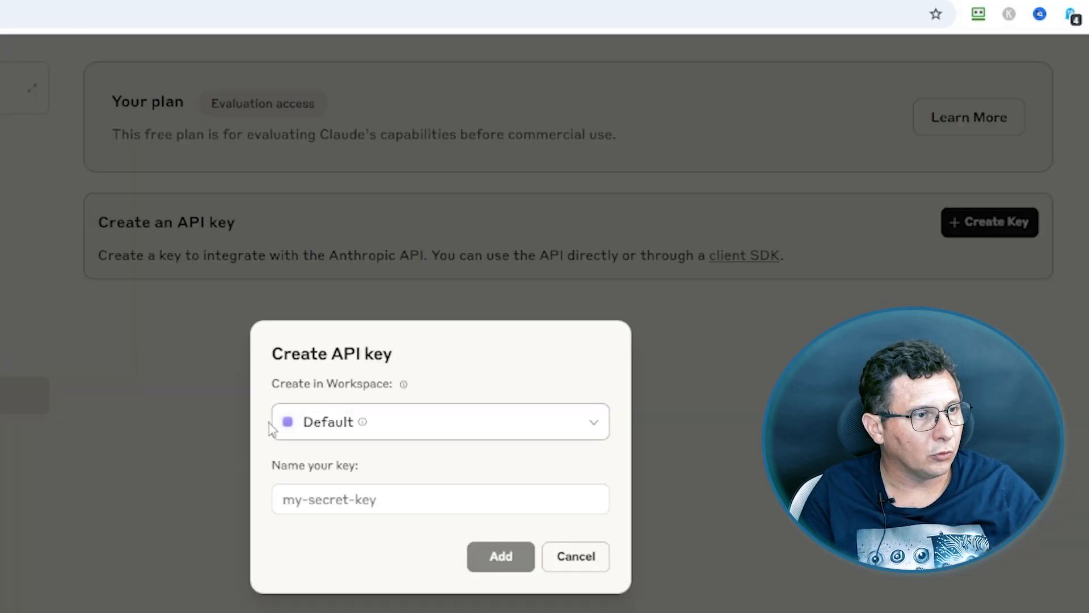
left_click(496, 423)
left_click(420, 288)
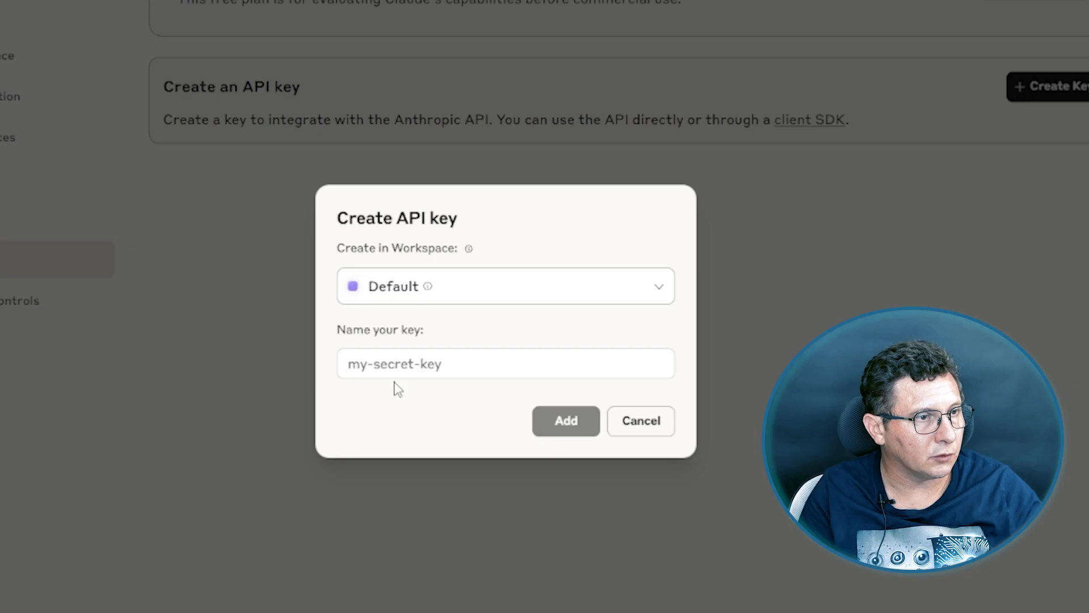
left_click(478, 372)
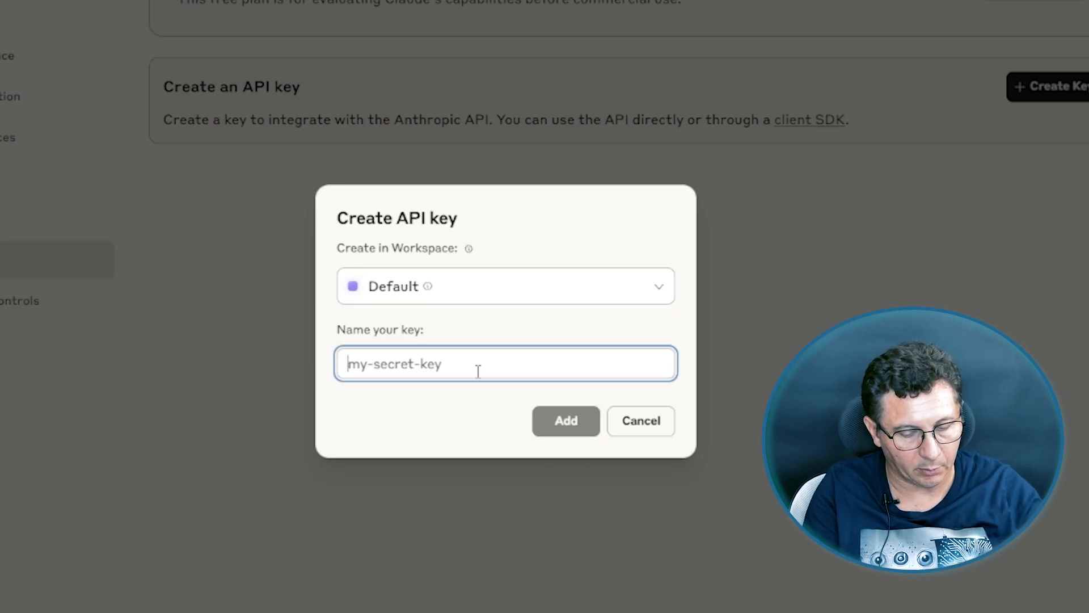
type("typingmind")
left_click(566, 433)
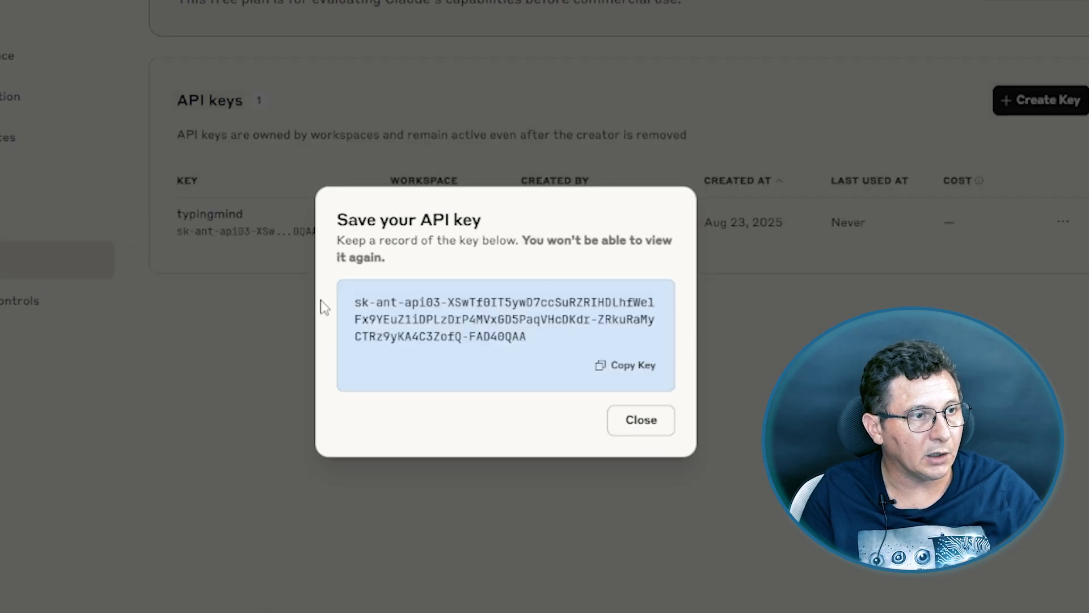
left_click(637, 425)
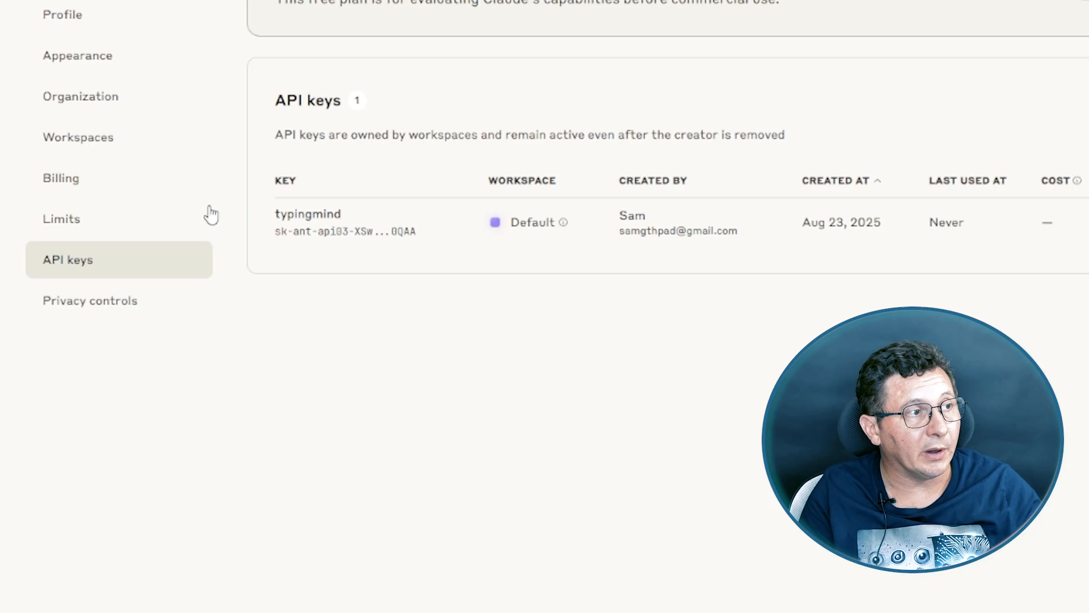
View the Anthropic billing page for buying credits and examine the rate limits per model.
left_click(63, 181)
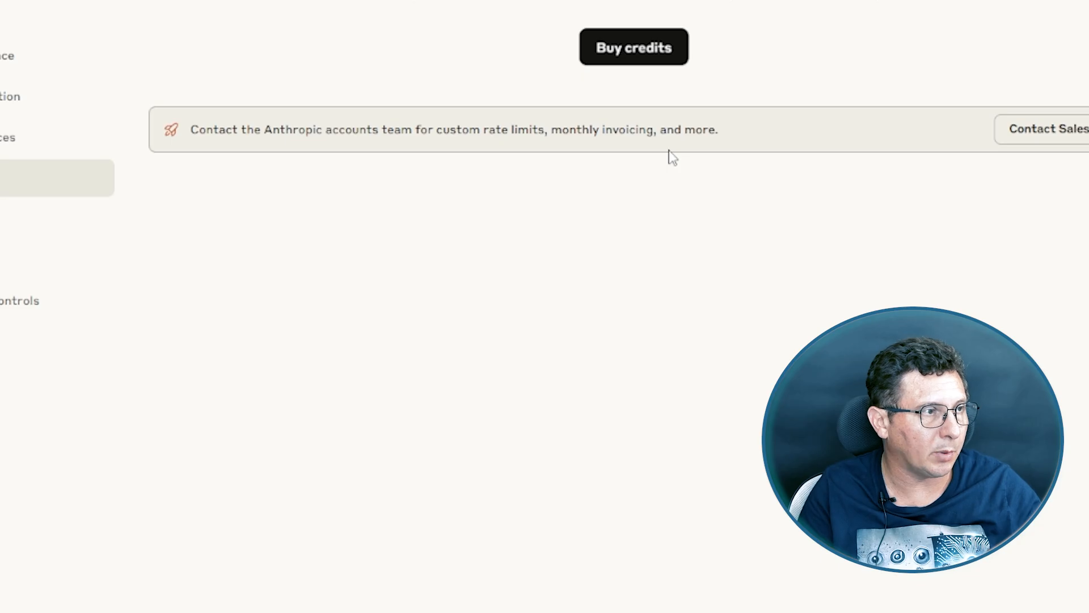
left_click(57, 219)
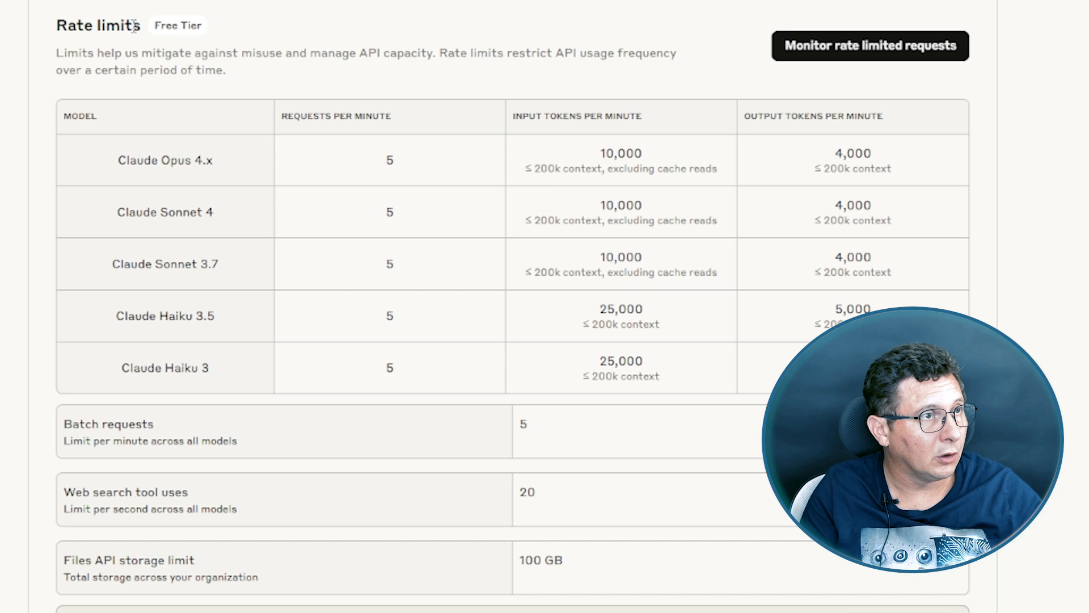
triple_click(203, 32)
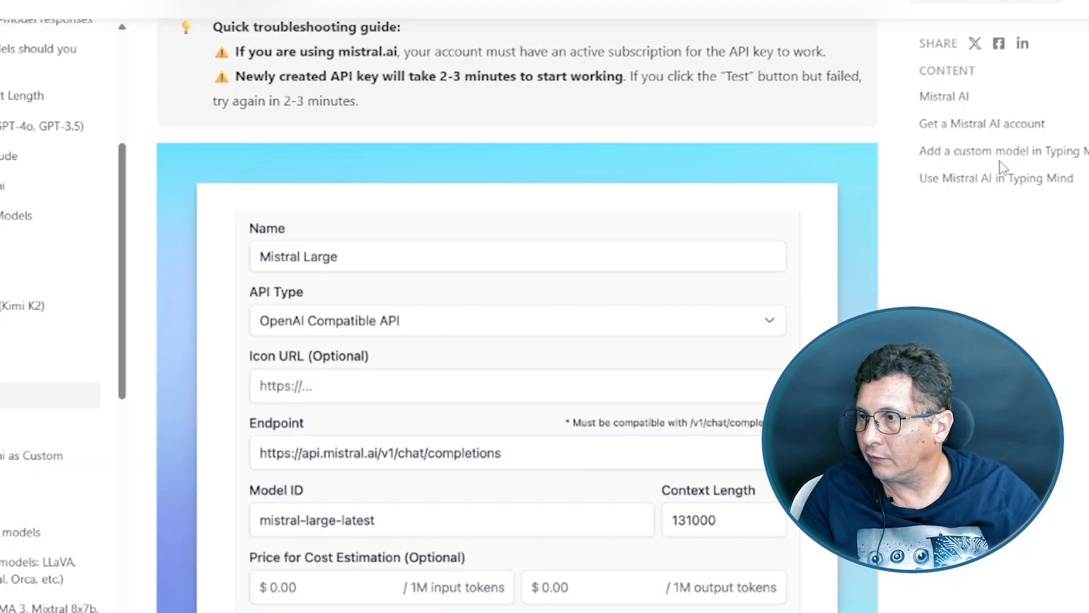
Switch back to TypingMind, look through the general preferences and open the account menu.
key("alt+Tab")
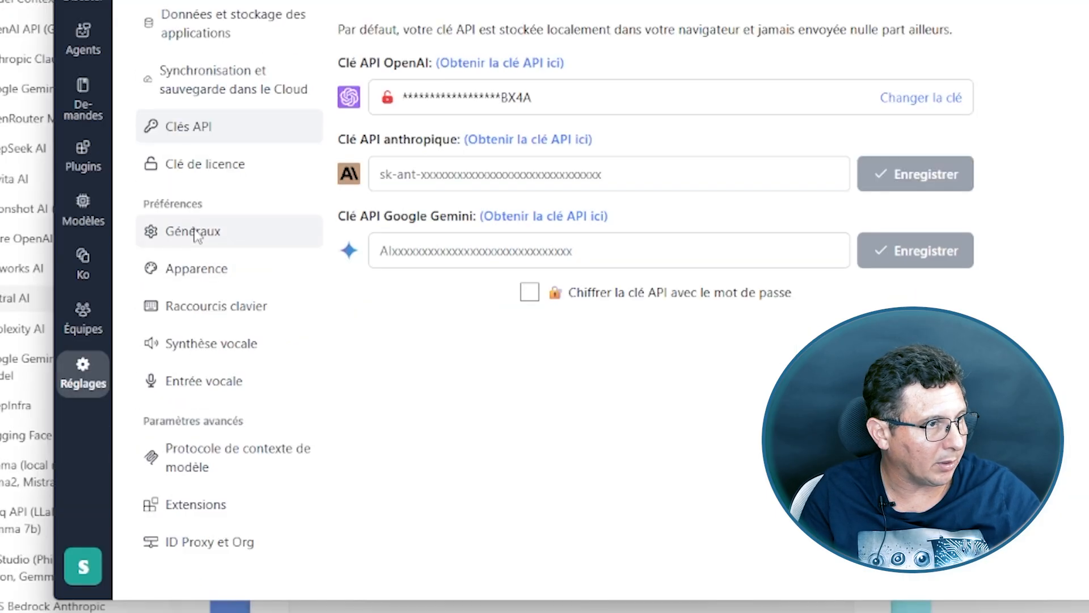
left_click(142, 328)
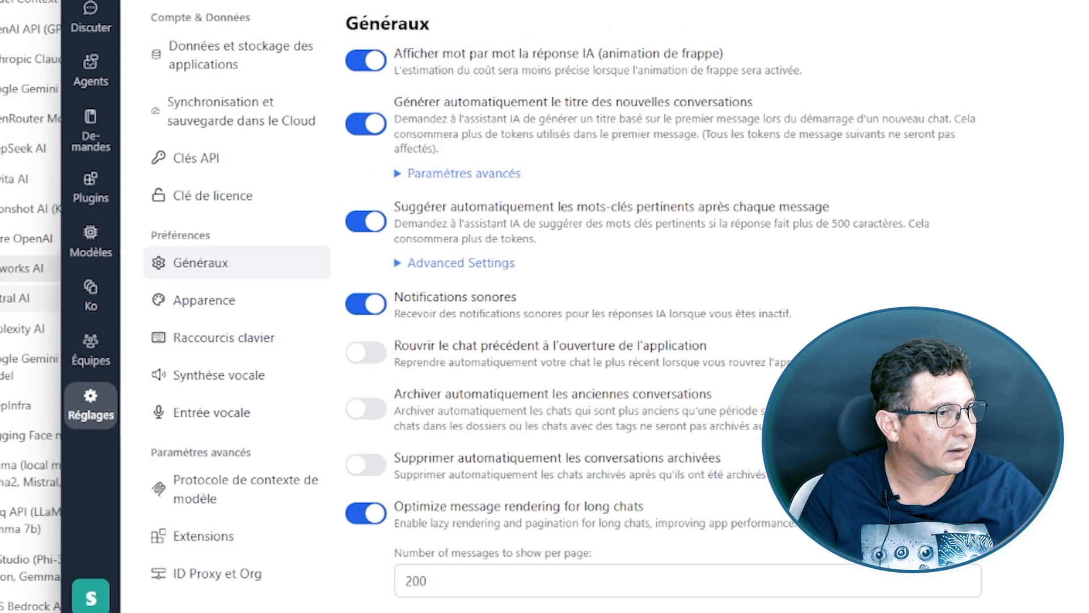
left_click(90, 595)
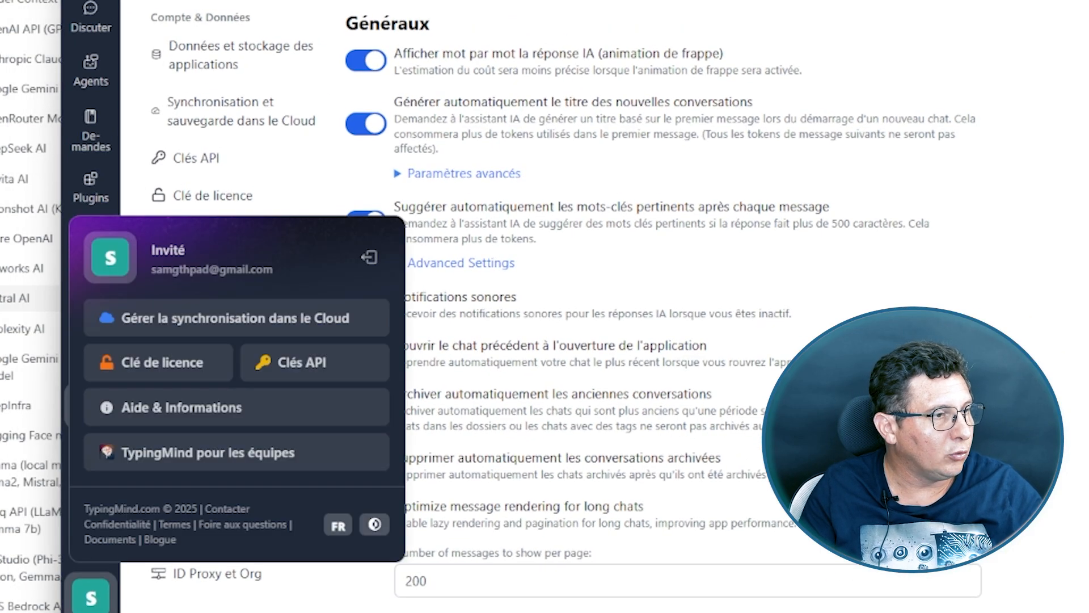